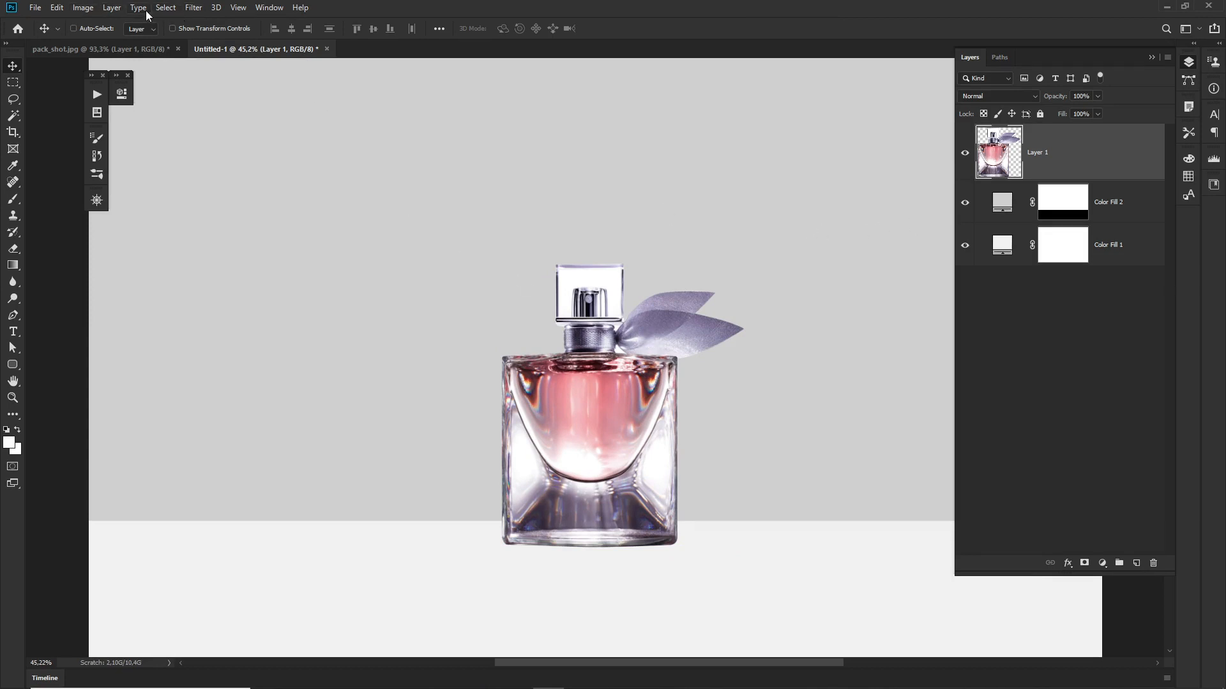
Step: Start a Hue/Saturation adjustment on the perfume bottle layer and set the master saturation to +11
{"action": "left_click", "coordinate": [84, 8]}
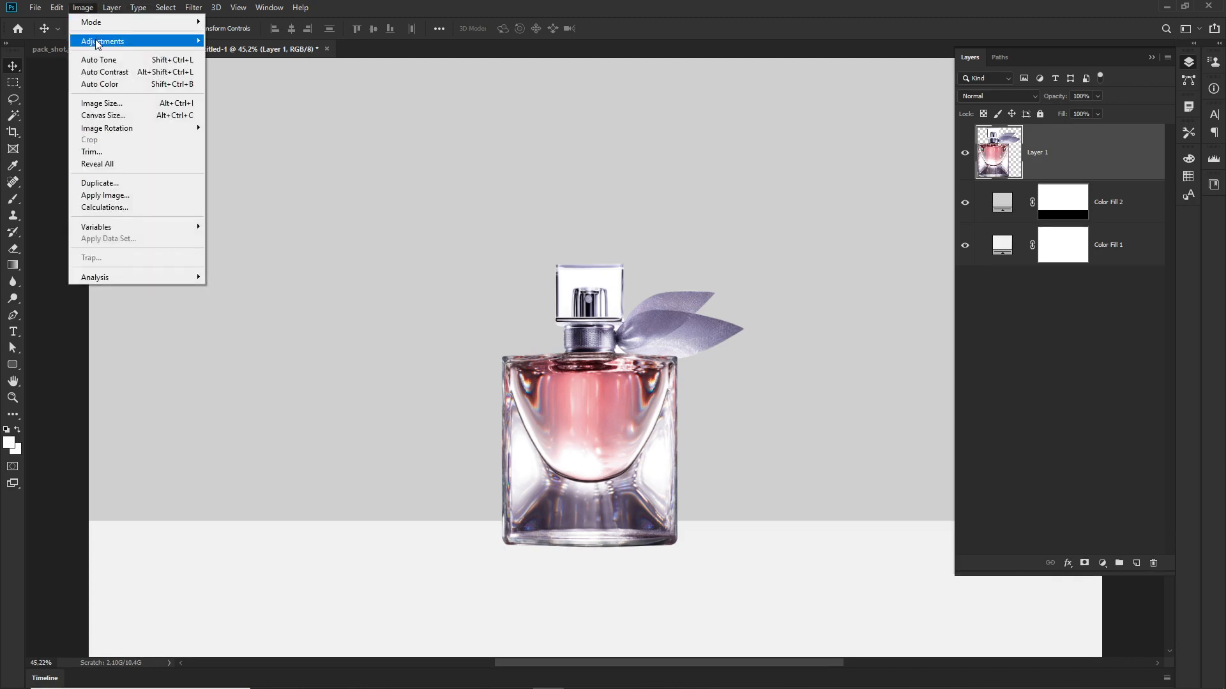
{"action": "mouse_move", "coordinate": [99, 43]}
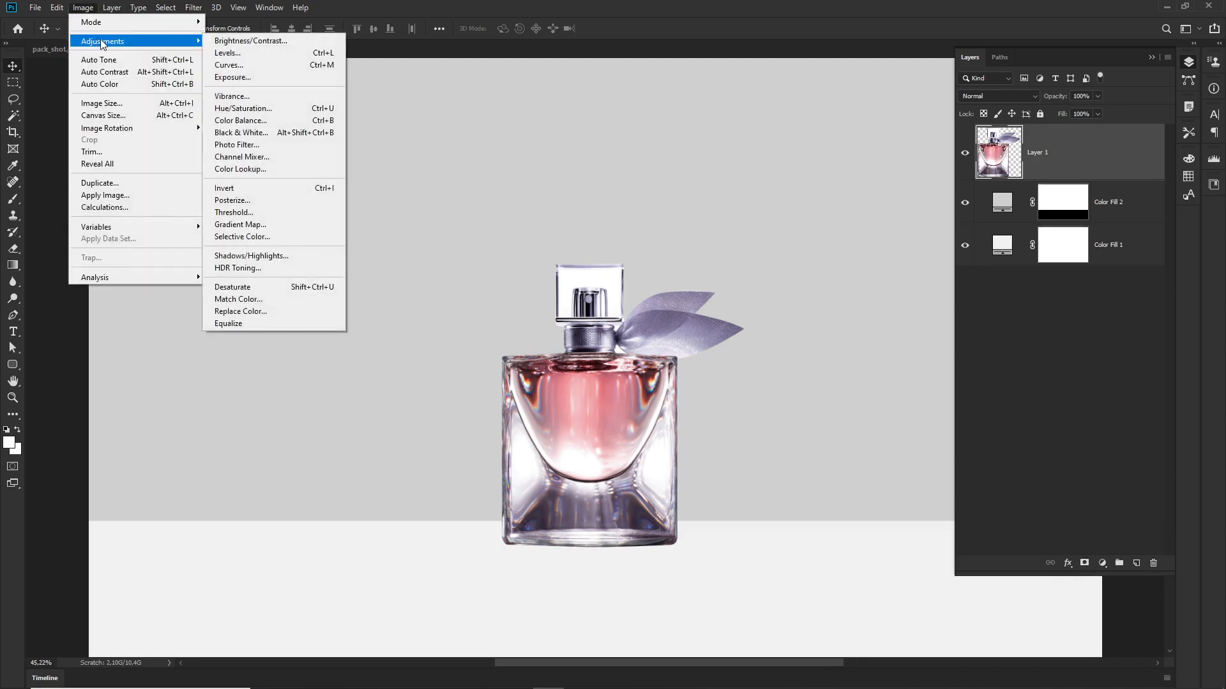
{"action": "left_click", "coordinate": [255, 110]}
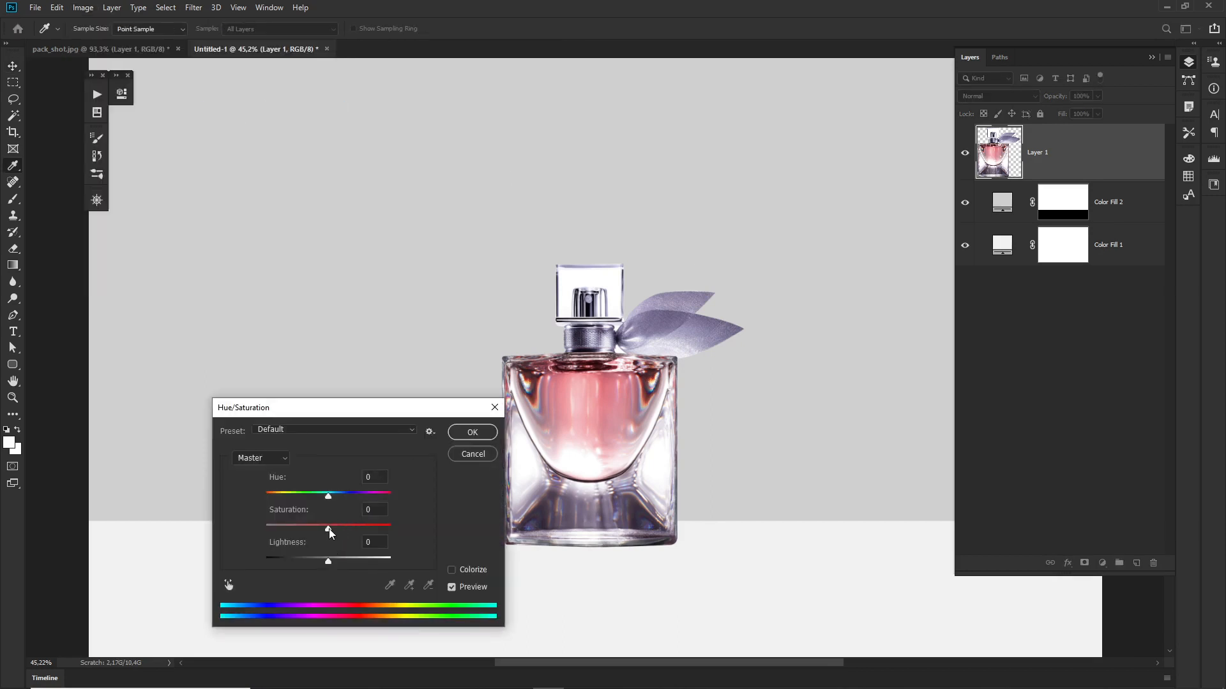
{"action": "left_click_drag", "start_coordinate": [328, 528], "coordinate": [336, 528]}
Step: Raise the saturation of the Blues range slightly, compare with the original, and apply the Hue/Saturation adjustment
{"action": "left_click", "coordinate": [285, 460]}
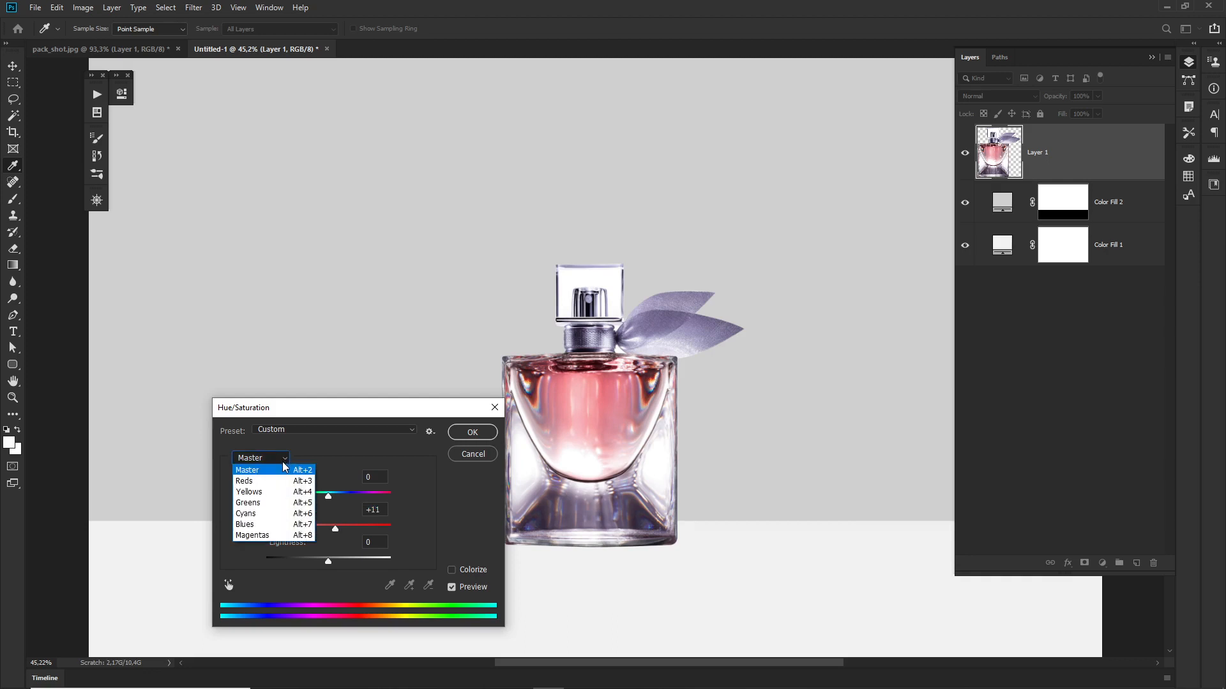
{"action": "left_click", "coordinate": [250, 525]}
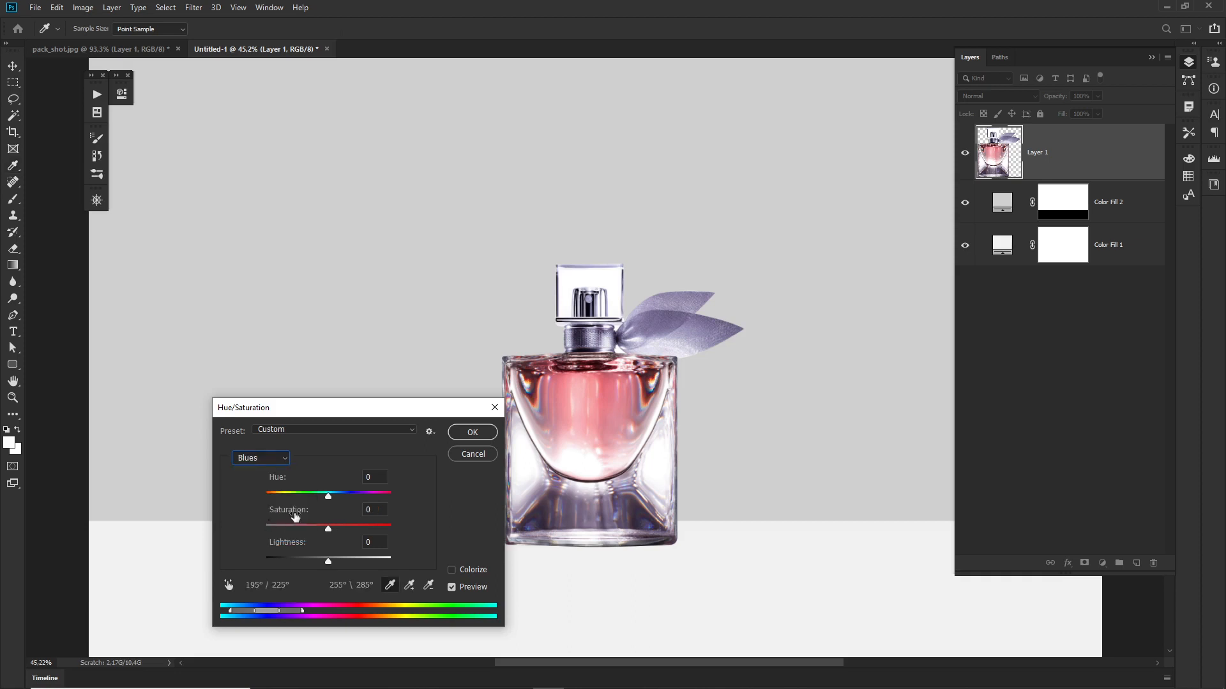
{"action": "left_click", "coordinate": [331, 530]}
{"action": "left_click_drag", "start_coordinate": [331, 529], "coordinate": [337, 528]}
{"action": "left_click", "coordinate": [452, 587]}
{"action": "left_click", "coordinate": [451, 588]}
{"action": "left_click", "coordinate": [473, 432]}
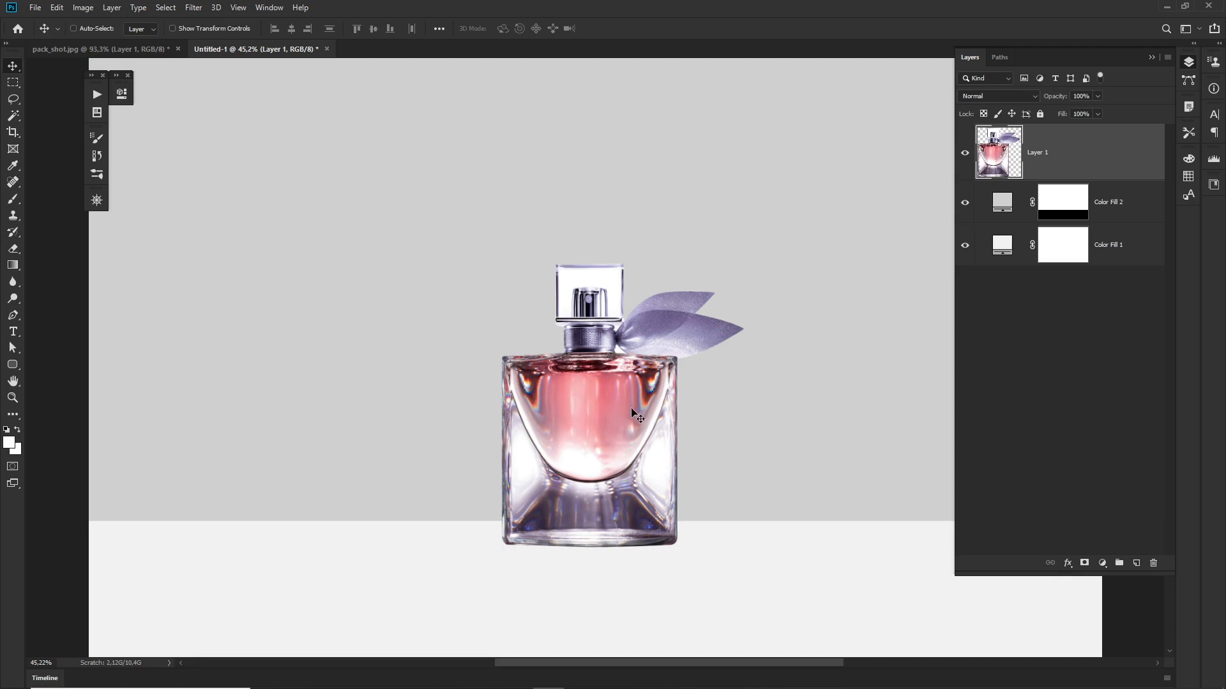
Step: Make a one-pixel-wide vertical marquee selection through the bottle's centre from cap to base, using a fixed ratio of 1 to 999.99
{"action": "left_click", "coordinate": [13, 83]}
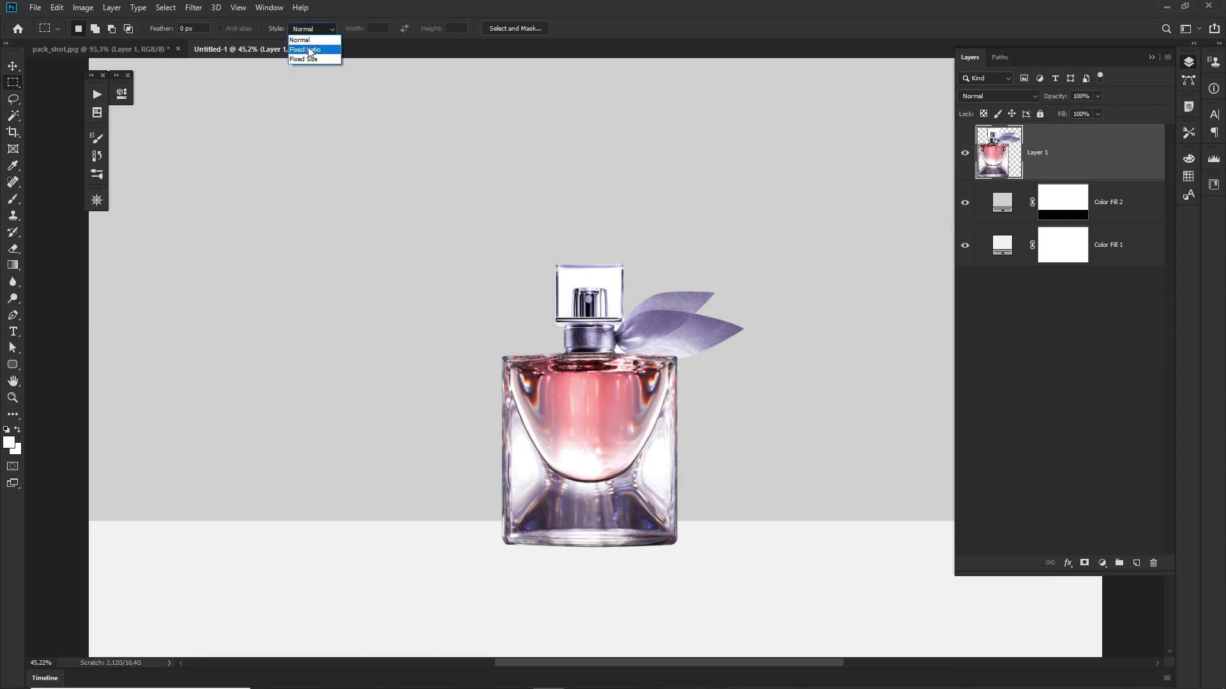
{"action": "left_click", "coordinate": [322, 51]}
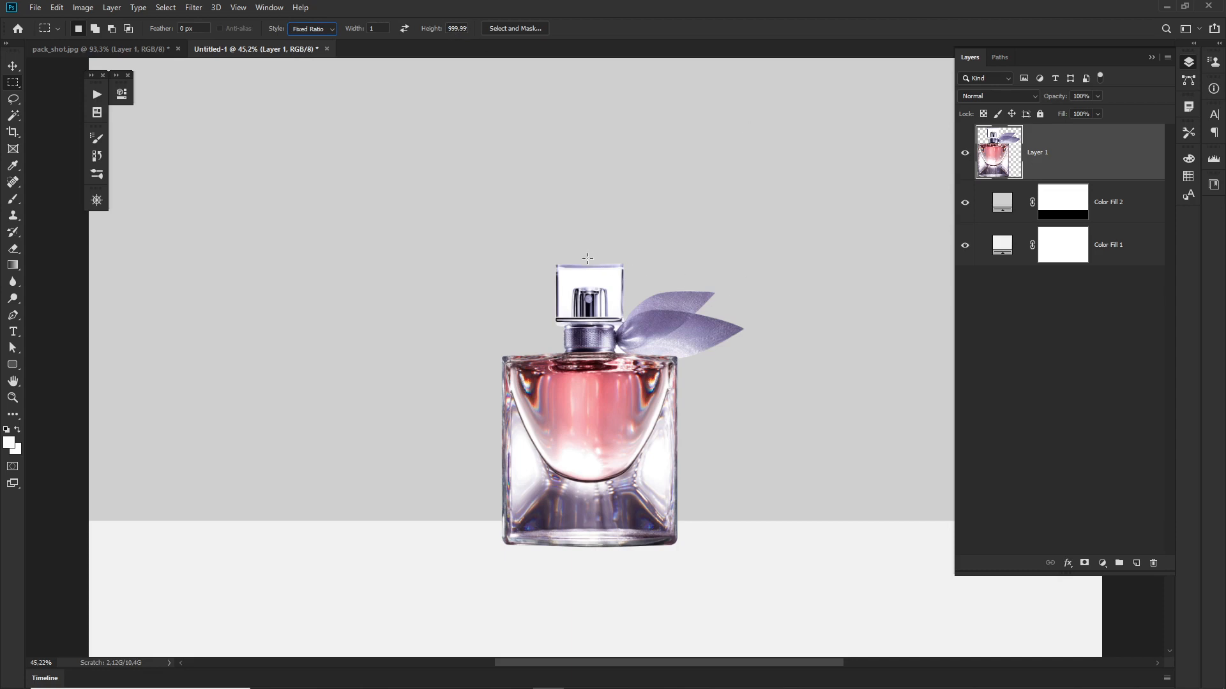
{"action": "left_click_drag", "start_coordinate": [589, 256], "coordinate": [585, 555]}
{"action": "key", "text": "ctrl+d"}
{"action": "scroll", "coordinate": [595, 386], "scroll_direction": "up", "scroll_amount": 10}
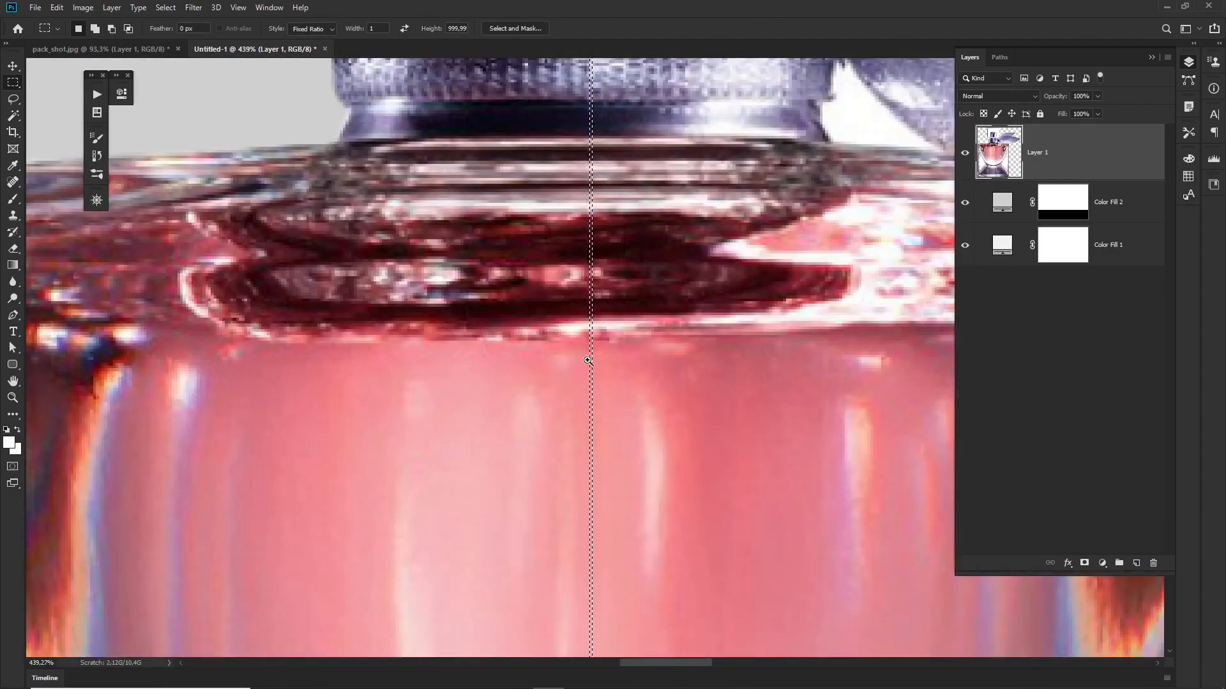
{"action": "scroll", "coordinate": [587, 361], "scroll_direction": "up", "scroll_amount": 5}
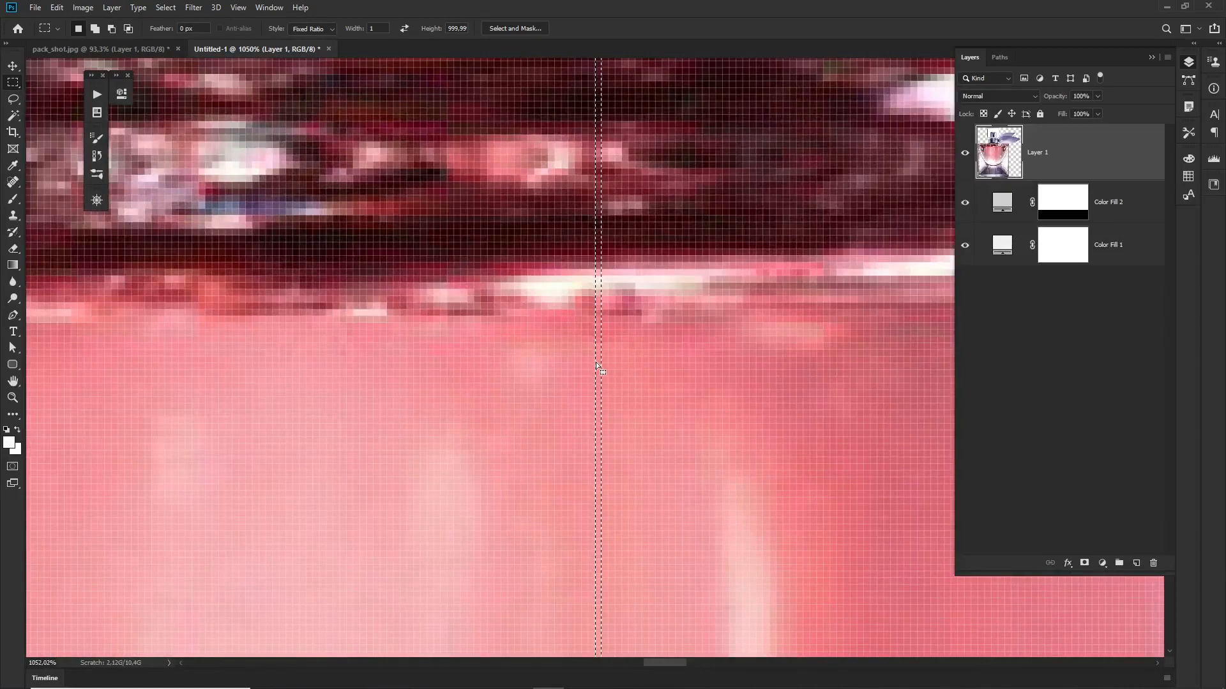
{"action": "scroll", "coordinate": [625, 375], "scroll_direction": "down", "scroll_amount": 3}
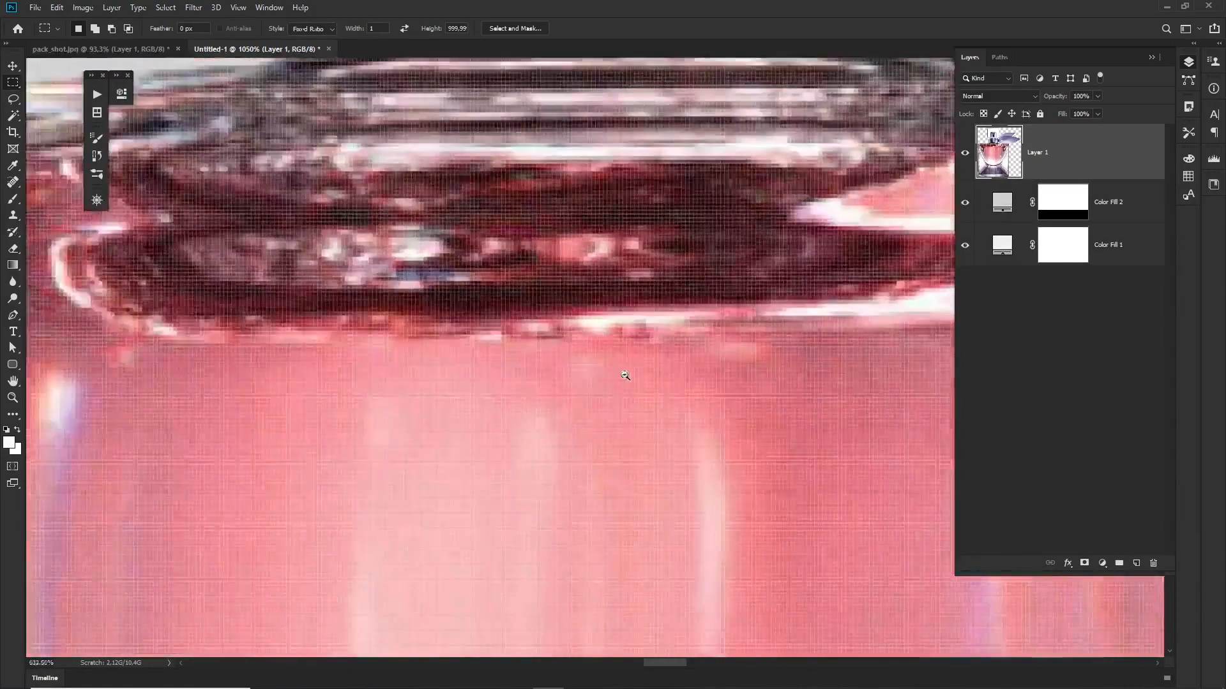
{"action": "scroll", "coordinate": [625, 375], "scroll_direction": "down", "scroll_amount": 10}
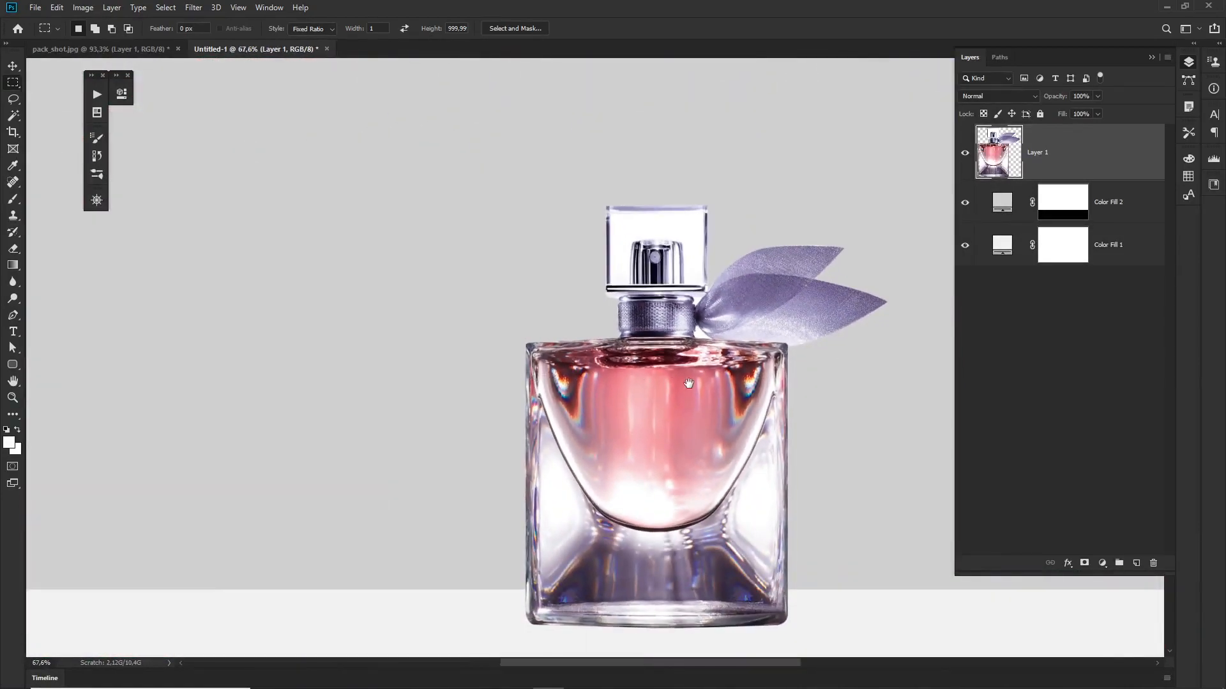
Step: Copy the selected vertical strip of the bottle onto a new layer above it
{"action": "left_click_drag", "start_coordinate": [688, 383], "coordinate": [635, 359]}
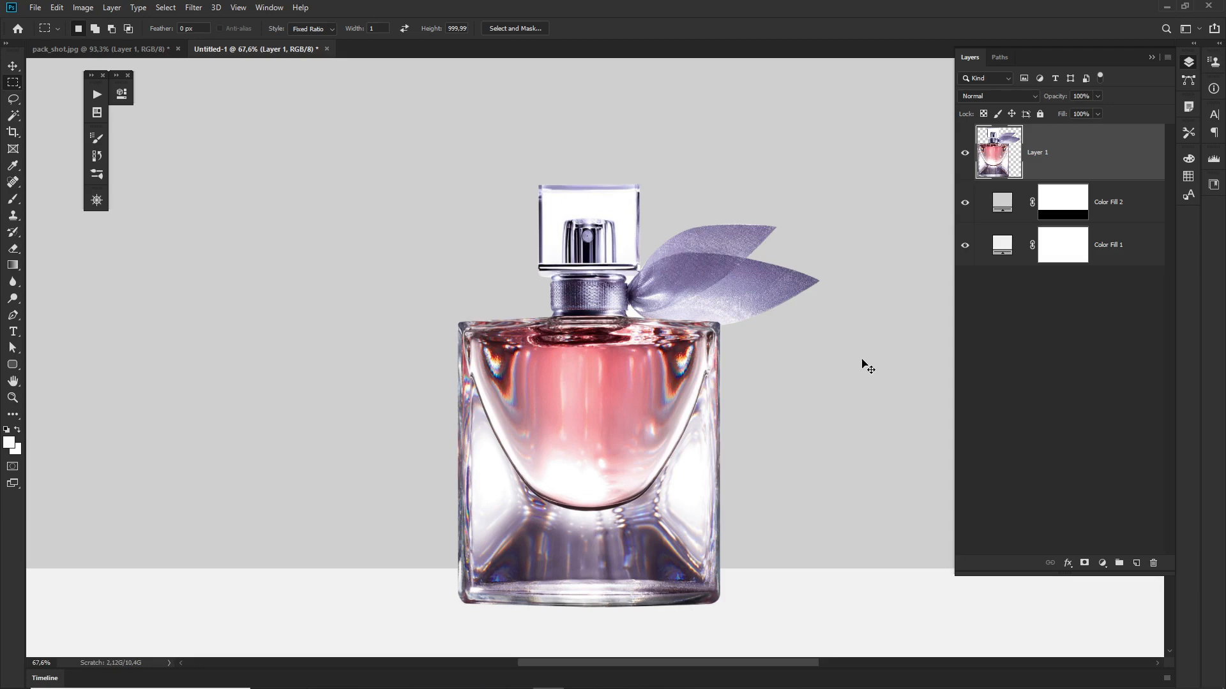
{"action": "key", "text": "ctrl+shift+alt+n"}
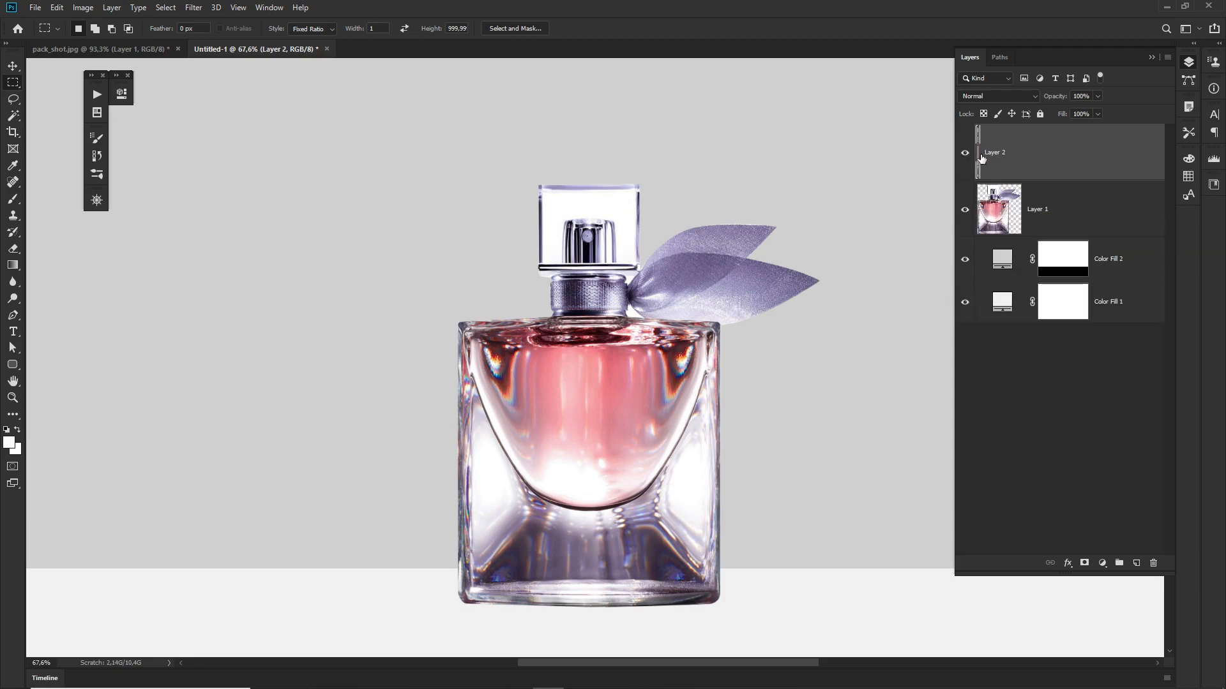
{"action": "scroll", "coordinate": [634, 432], "scroll_direction": "down", "scroll_amount": 2}
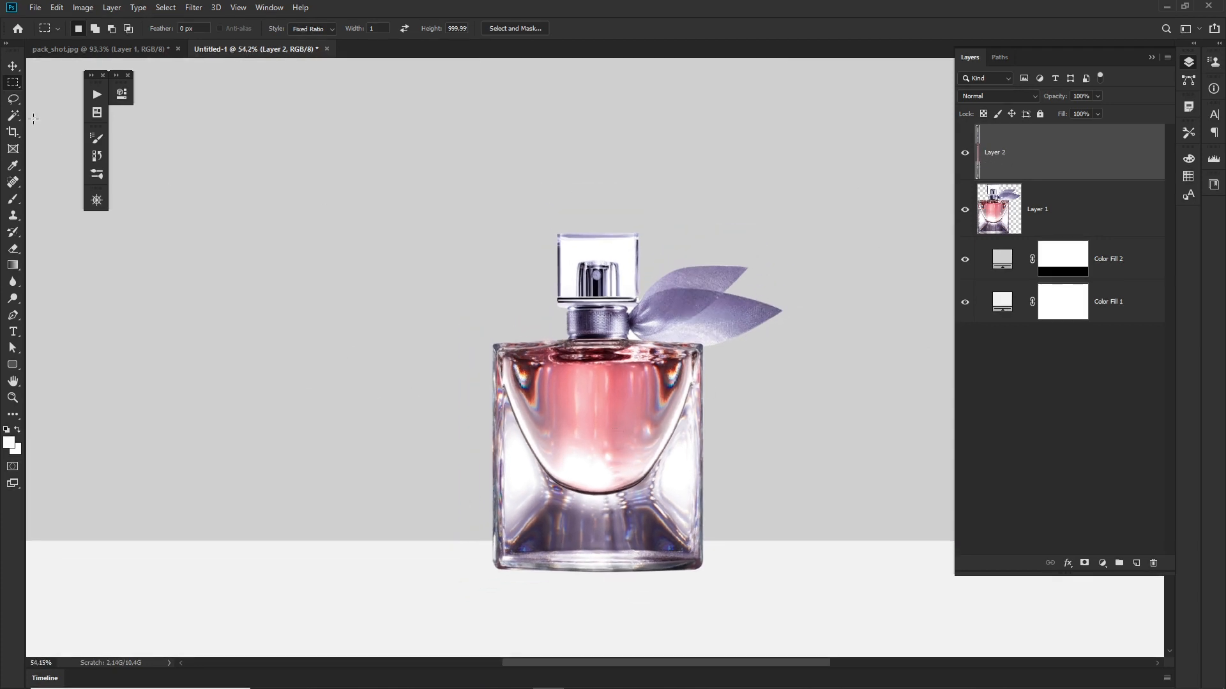
{"action": "key", "text": "ctrl+t"}
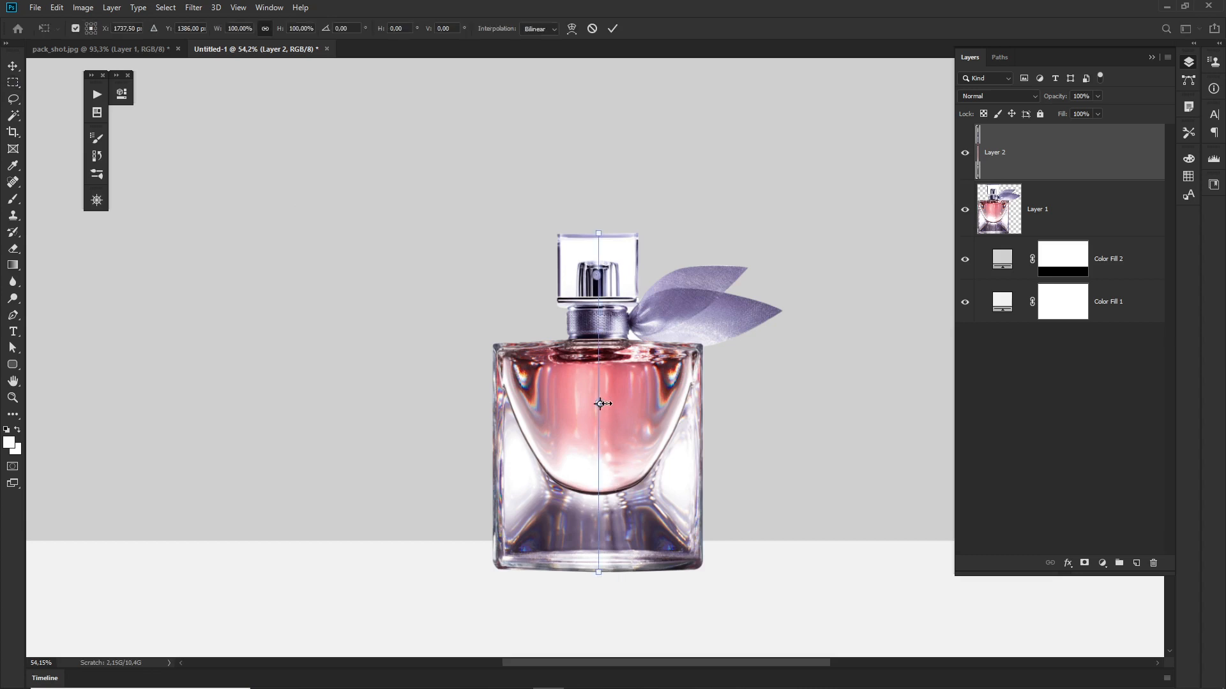
{"action": "left_click_drag", "start_coordinate": [600, 403], "coordinate": [658, 404]}
{"action": "key", "text": "Escape"}
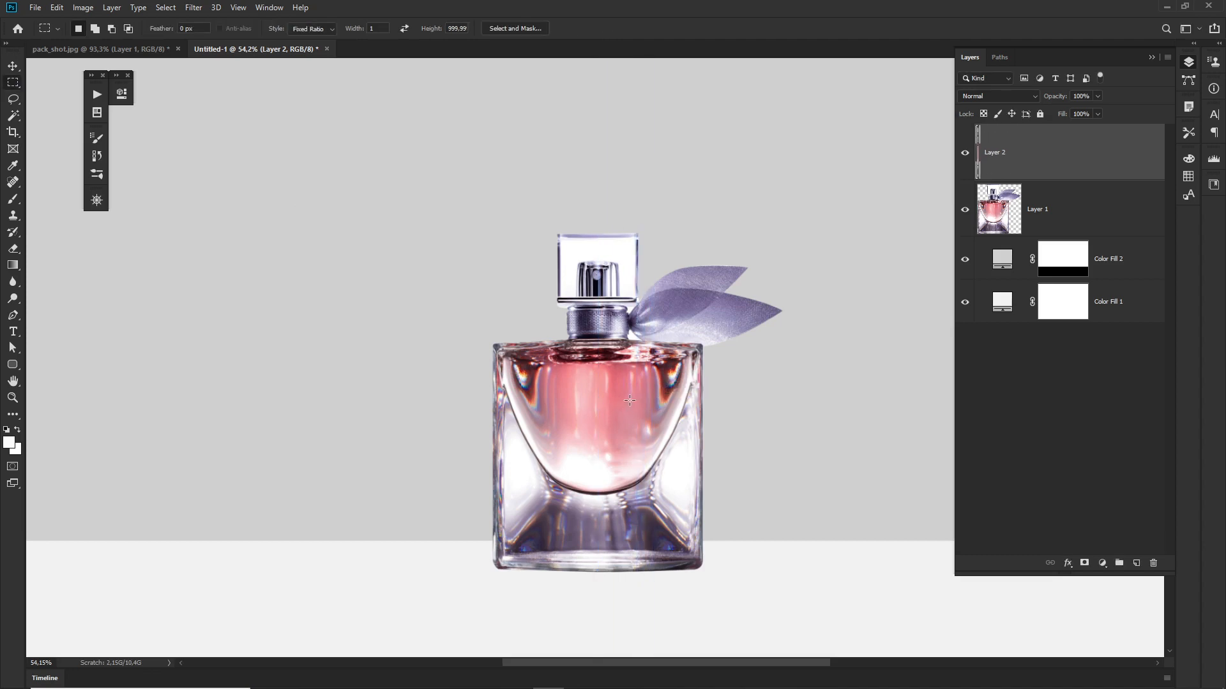
Step: Stretch the copied pixel strip horizontally with Free Transform until it spans the full canvas width, keeping its height
{"action": "key", "text": "ctrl+t"}
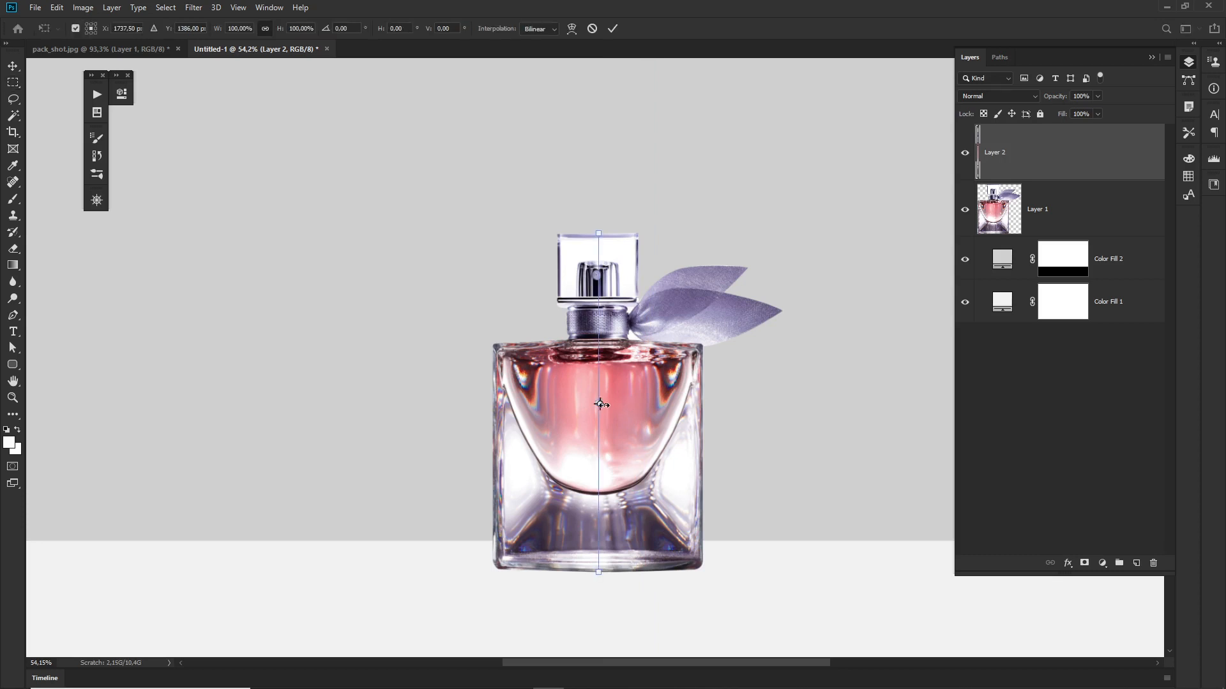
{"action": "left_click_drag", "start_coordinate": [600, 405], "coordinate": [748, 407]}
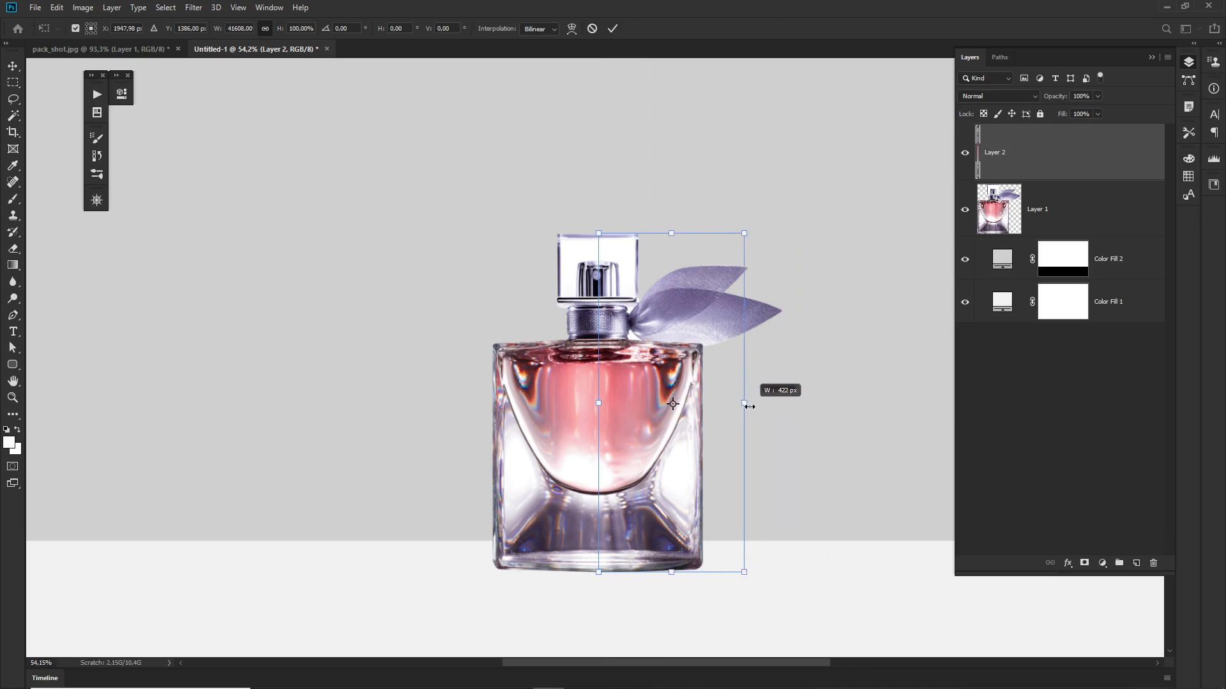
{"action": "left_click_drag", "start_coordinate": [749, 406], "coordinate": [1083, 397]}
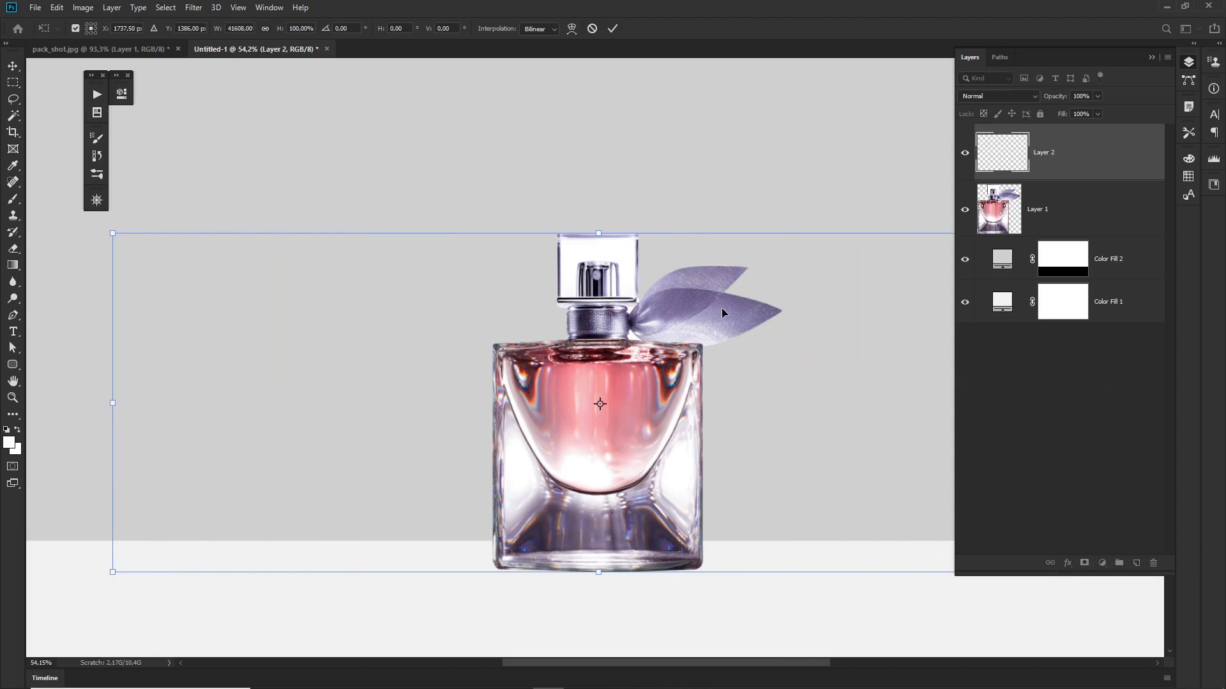
{"action": "left_click_drag", "start_coordinate": [673, 389], "coordinate": [628, 396]}
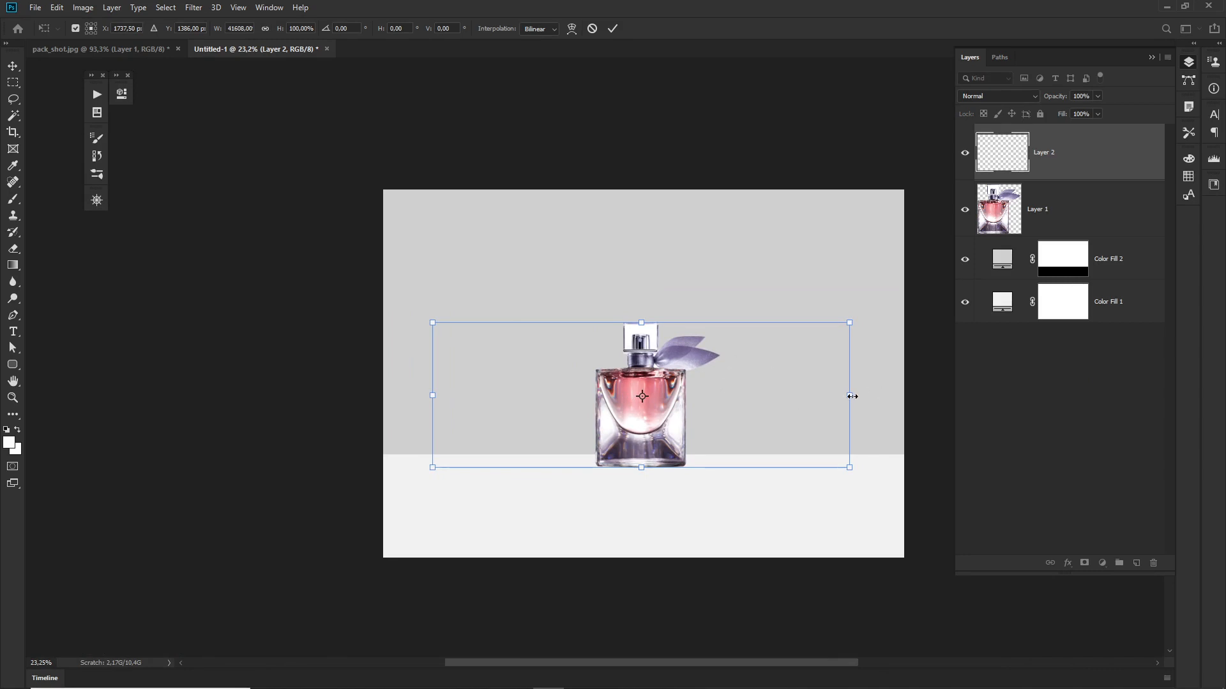
{"action": "left_click_drag", "start_coordinate": [852, 397], "coordinate": [896, 396]}
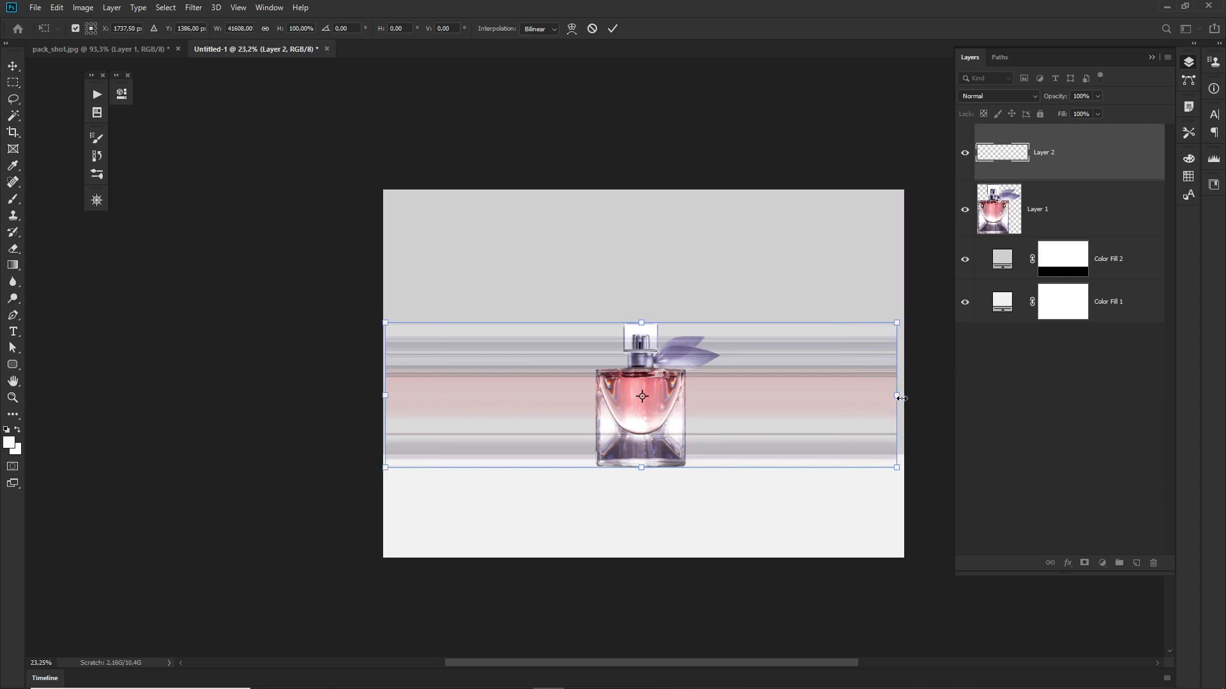
{"action": "left_click_drag", "start_coordinate": [901, 397], "coordinate": [905, 398]}
{"action": "left_click_drag", "start_coordinate": [384, 398], "coordinate": [383, 397]}
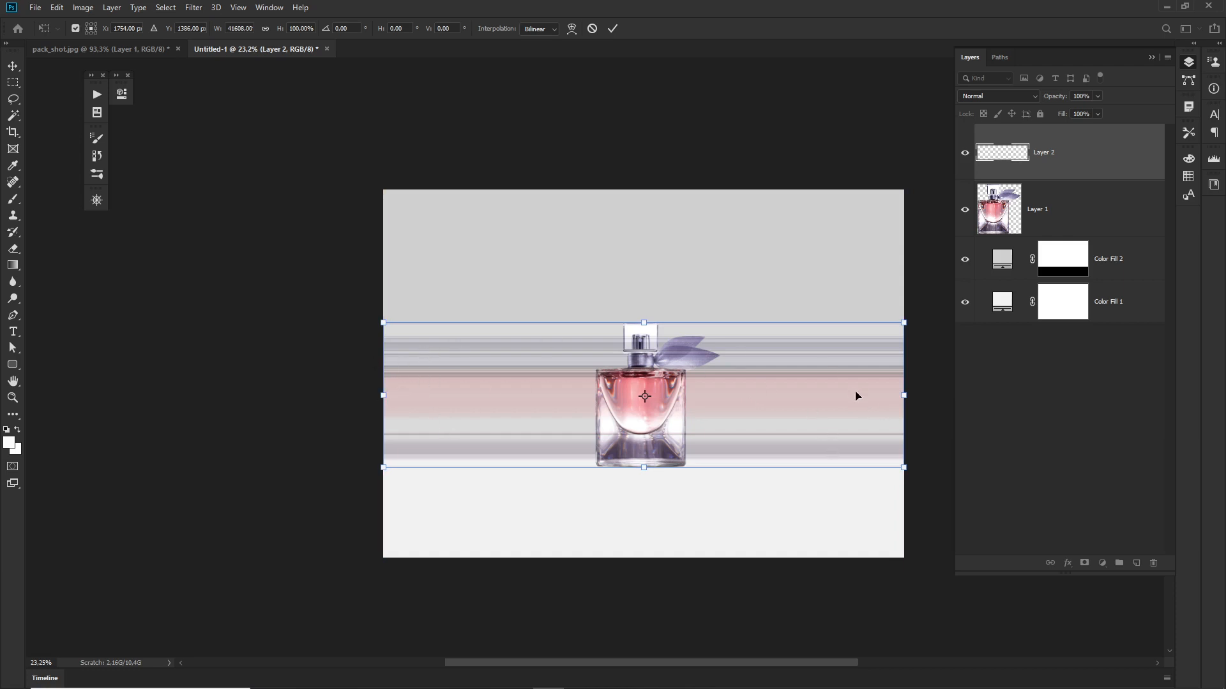
{"action": "key", "text": "Return"}
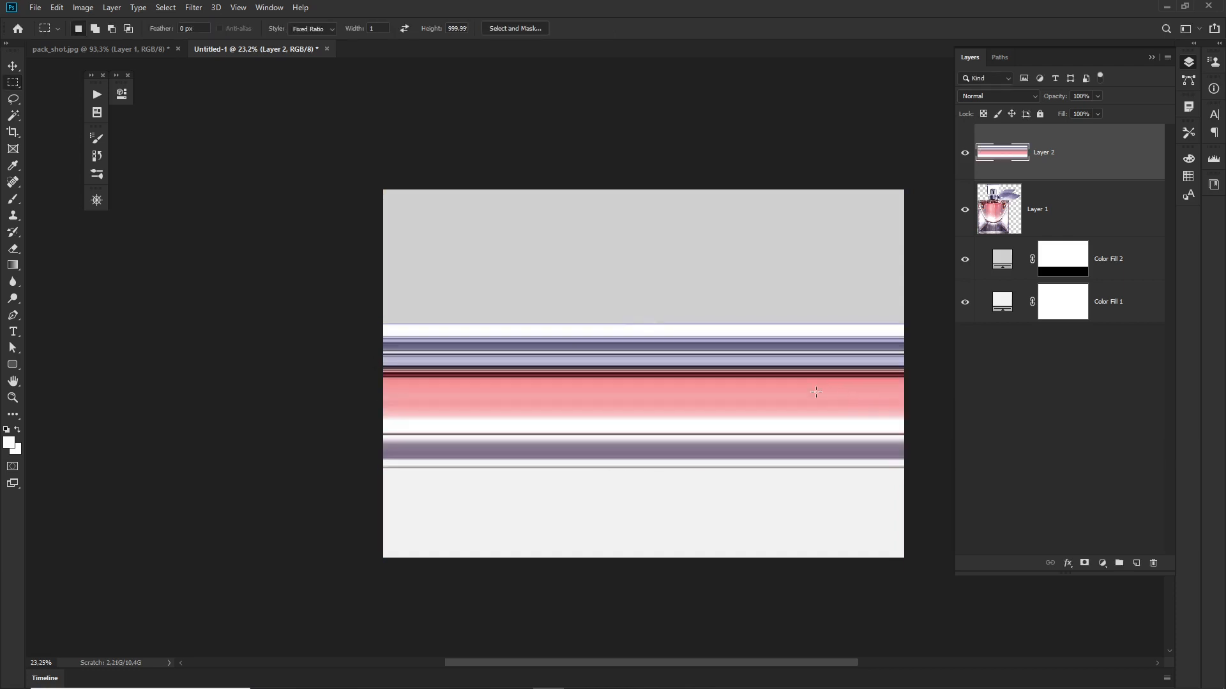
Step: Duplicate the stretched strip layer and hide the original Layer 2
{"action": "left_click_drag", "start_coordinate": [659, 368], "coordinate": [633, 383]}
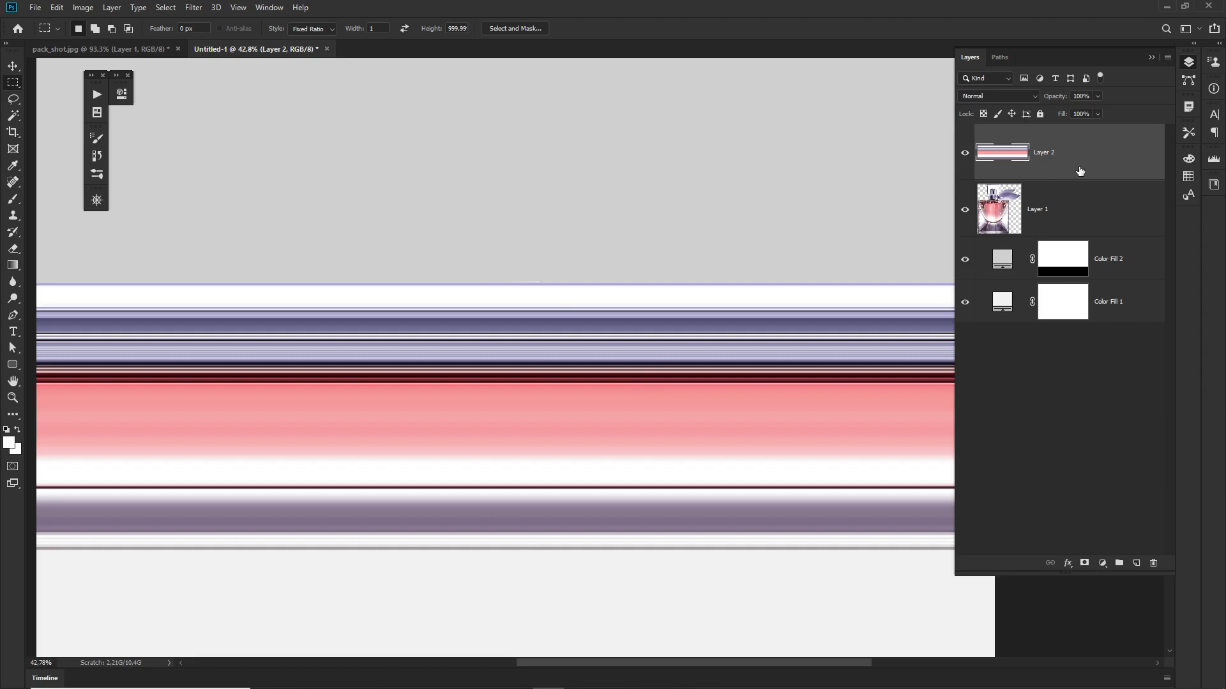
{"action": "key", "text": "ctrl+j"}
{"action": "left_click", "coordinate": [964, 209]}
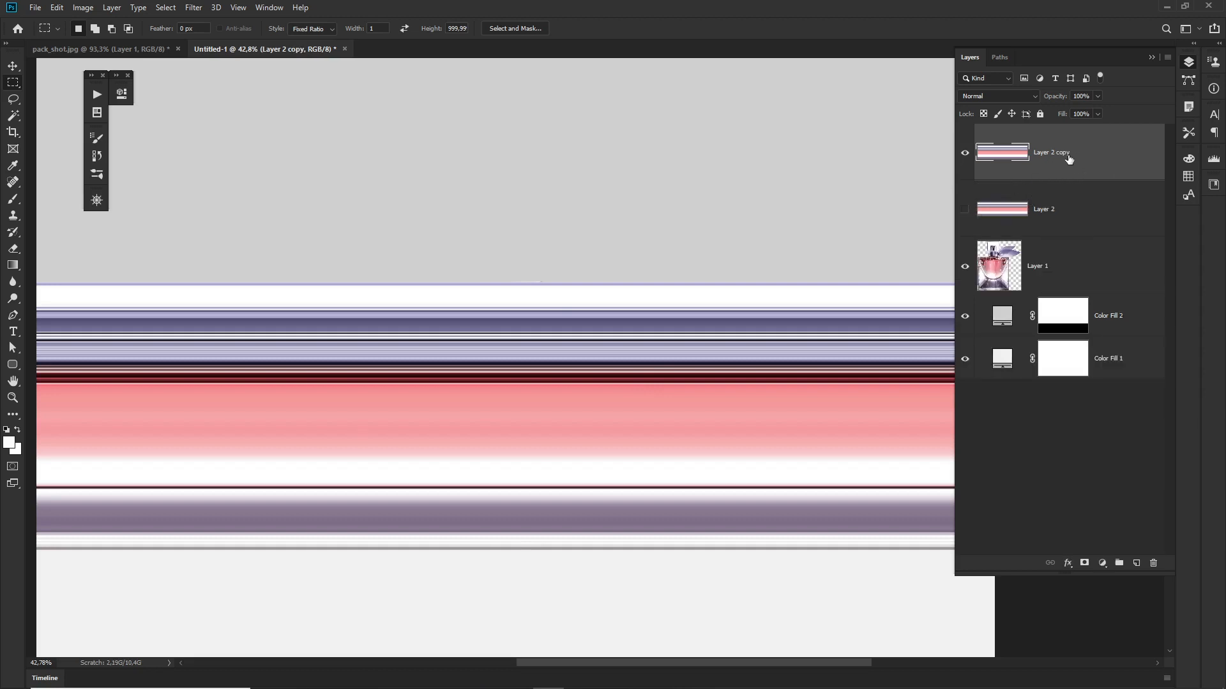
{"action": "scroll", "coordinate": [699, 301], "scroll_direction": "down", "scroll_amount": 1}
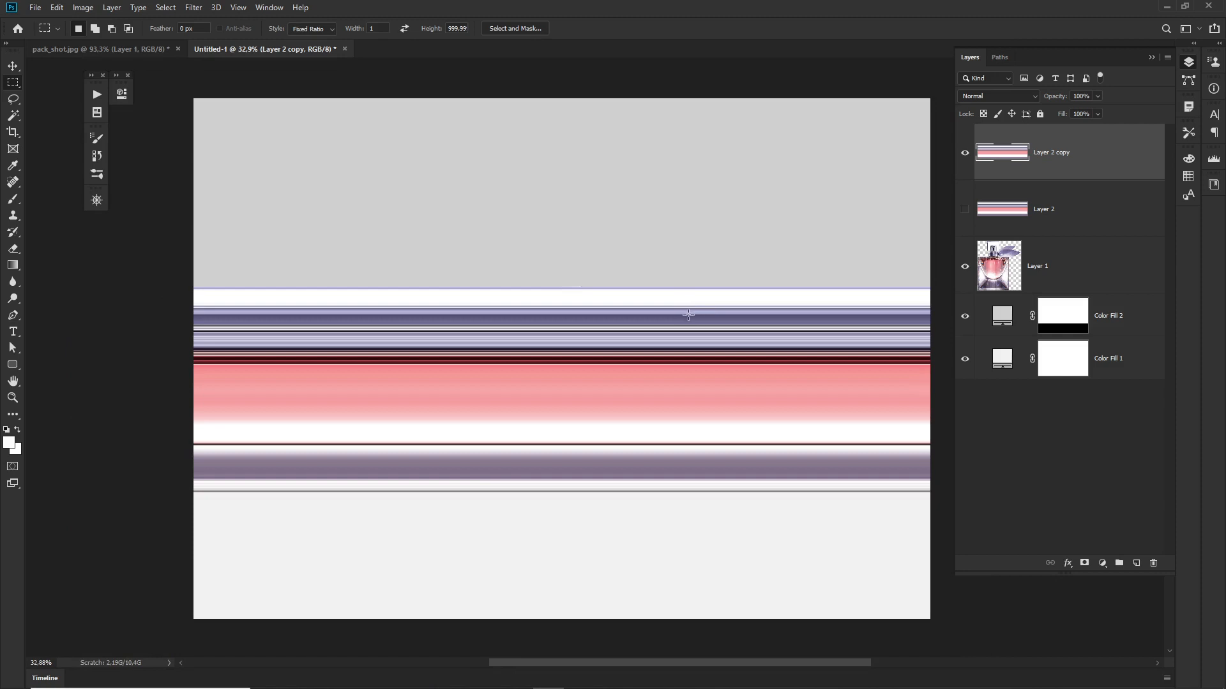
Step: Apply the Polar Coordinates filter to the duplicated strip with the Rectangular to Polar option
{"action": "left_click", "coordinate": [194, 8]}
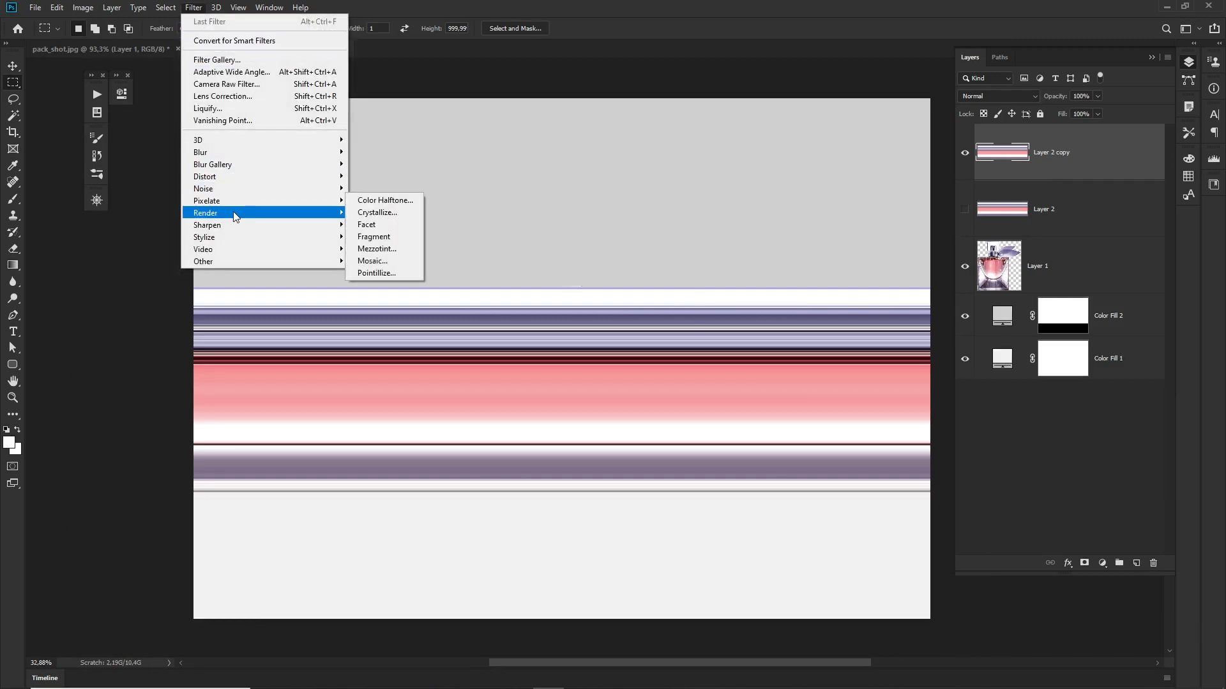
{"action": "mouse_move", "coordinate": [242, 183]}
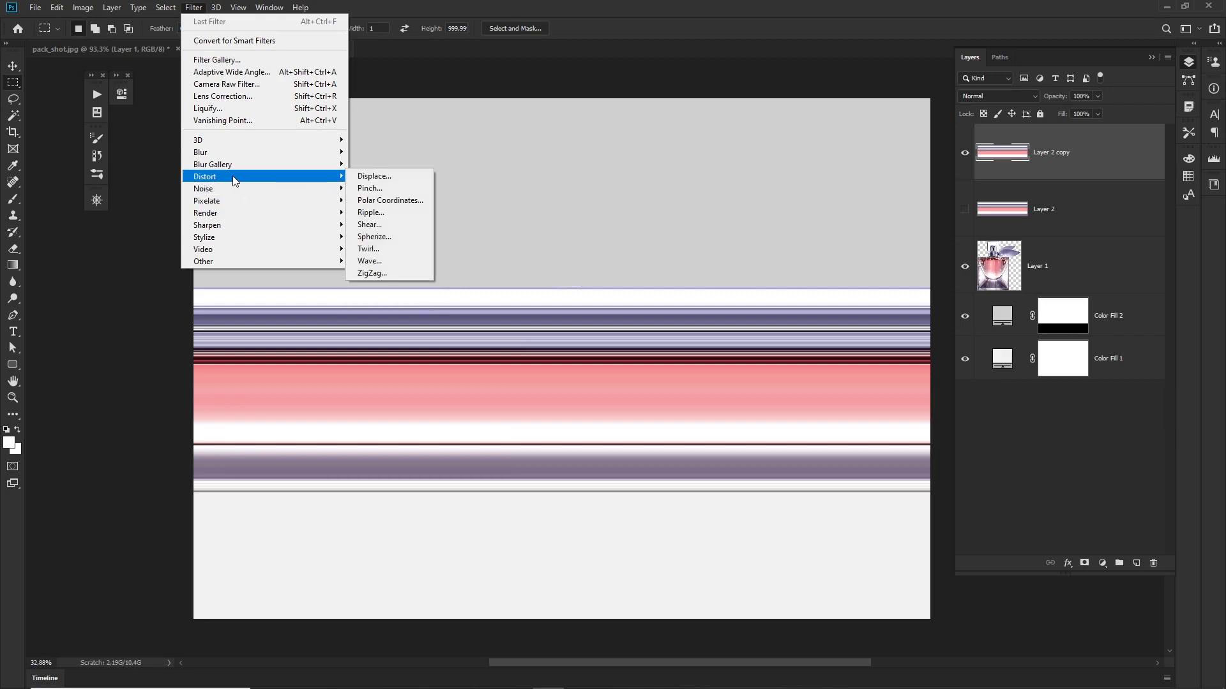
{"action": "left_click", "coordinate": [396, 201]}
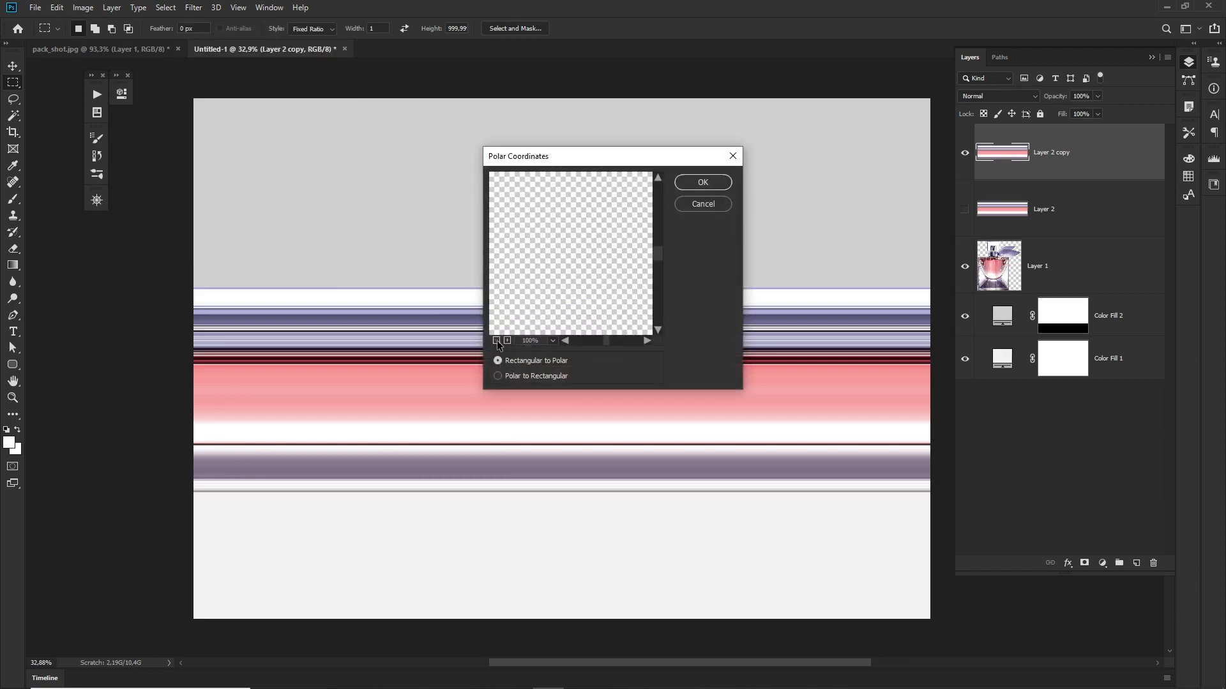
{"action": "left_click", "coordinate": [496, 340]}
{"action": "left_click", "coordinate": [496, 340]}
{"action": "left_click", "coordinate": [496, 340]}
{"action": "left_click", "coordinate": [496, 340]}
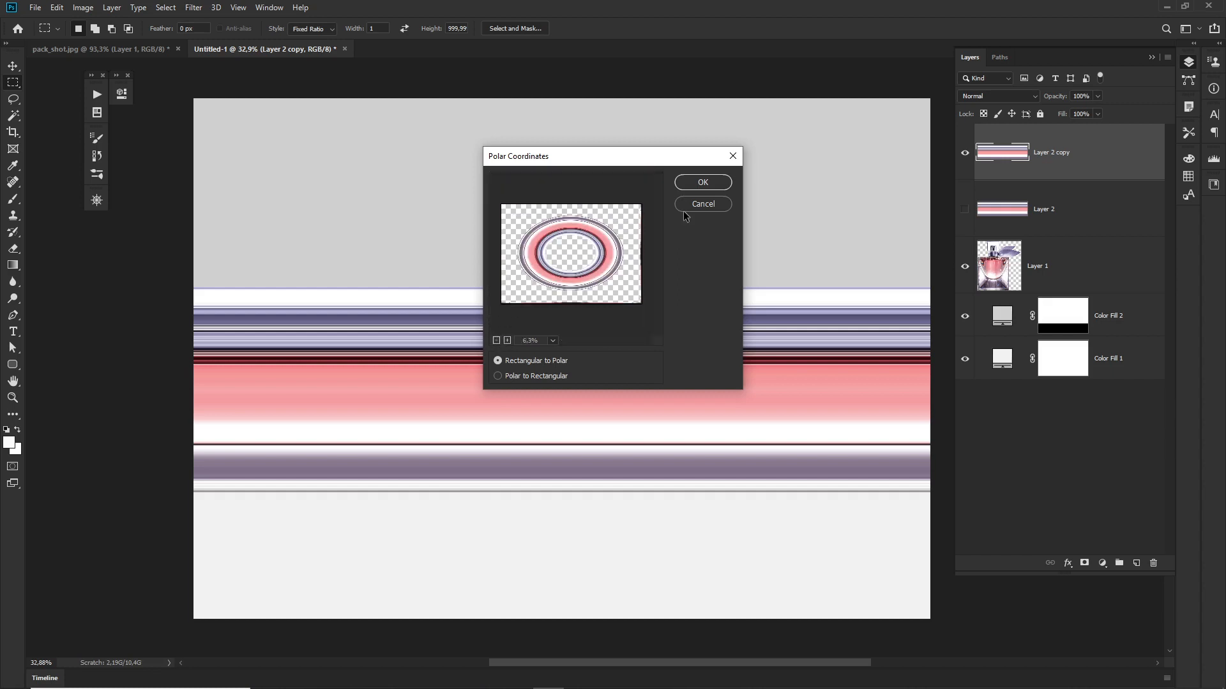
{"action": "left_click", "coordinate": [703, 183]}
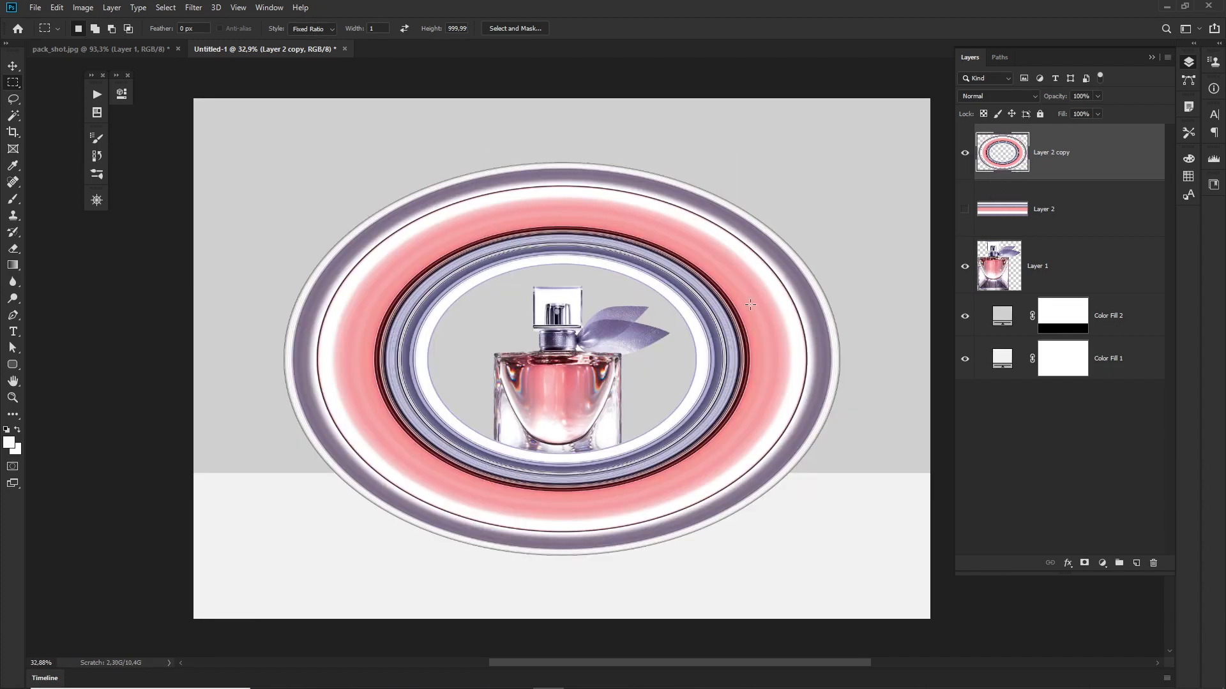
Step: Move the oval ring straight down so that it encircles the perfume bottle
{"action": "key", "text": "v"}
{"action": "left_click_drag", "start_coordinate": [648, 358], "coordinate": [648, 395]}
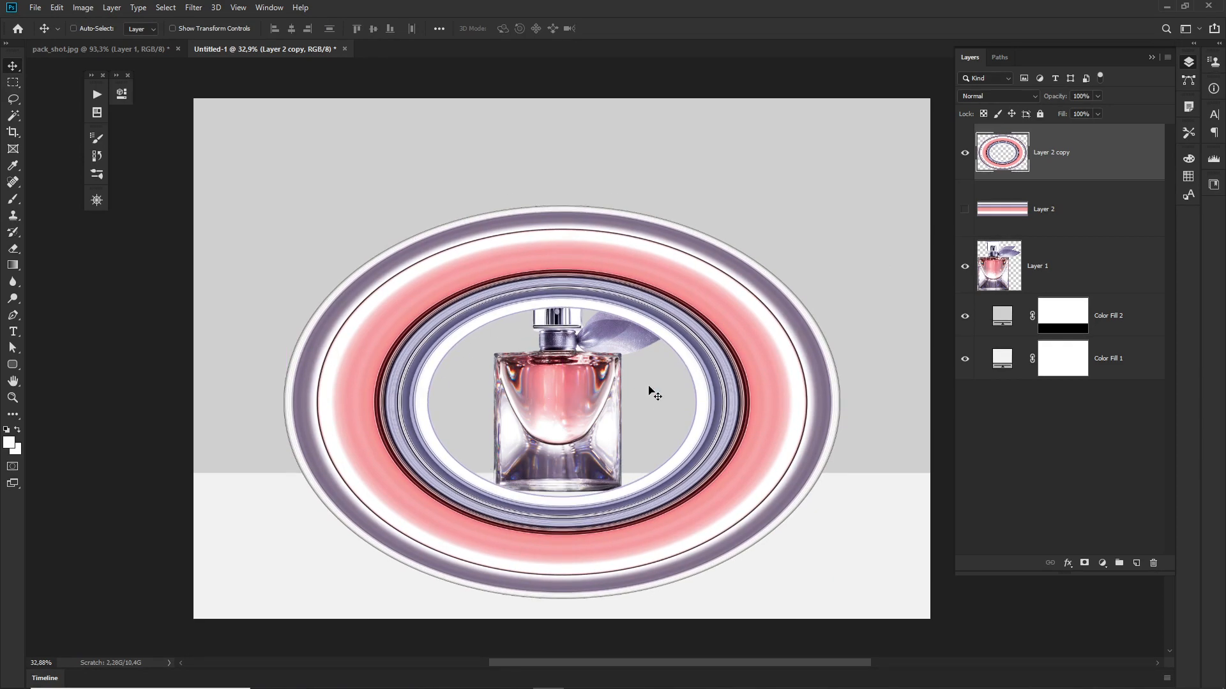
{"action": "left_click_drag", "start_coordinate": [631, 371], "coordinate": [631, 358]}
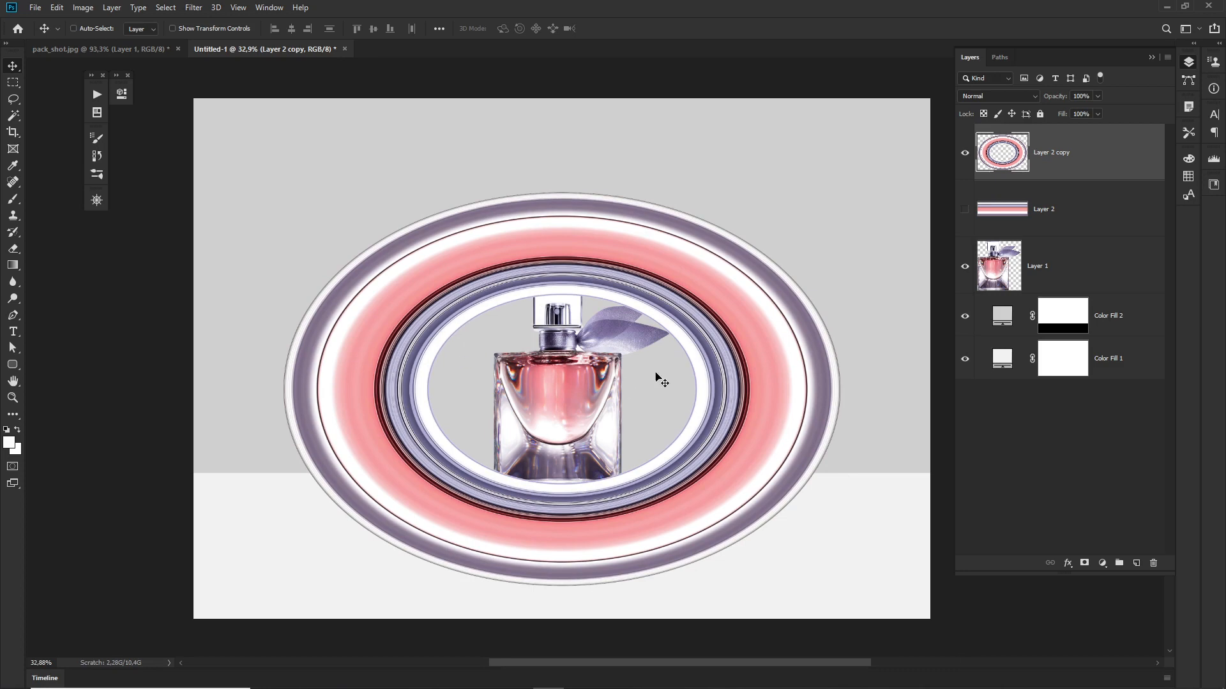
{"action": "key", "text": "ctrl"}
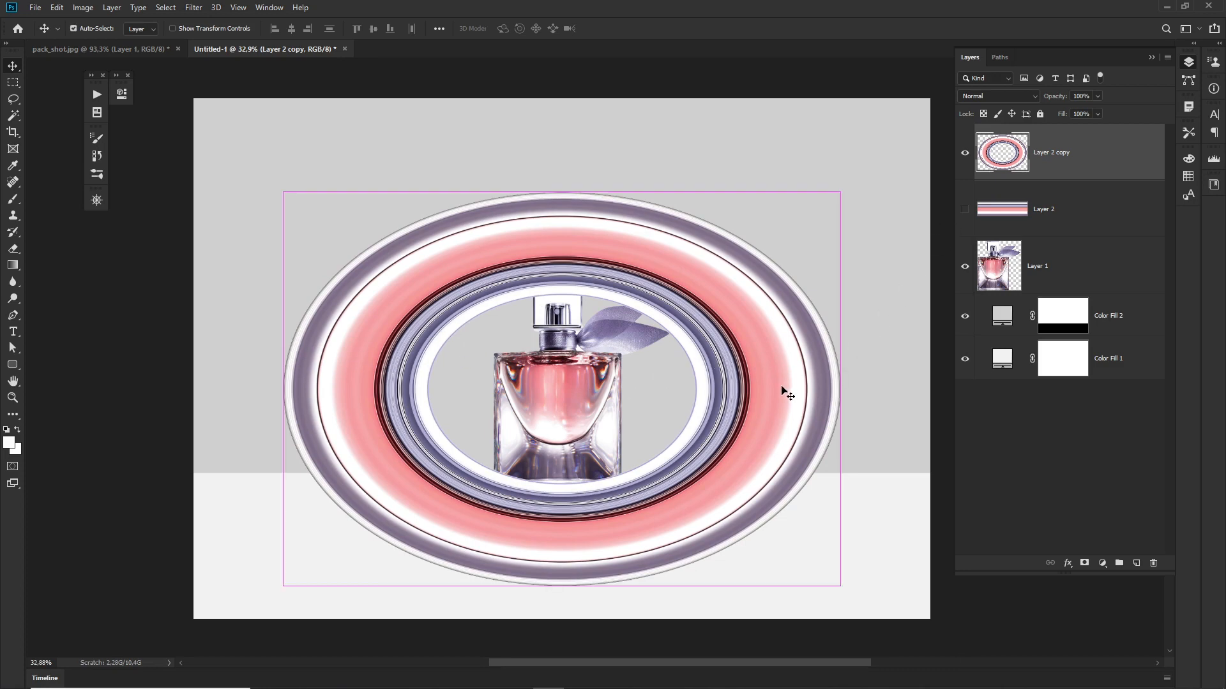
Step: Narrow the oval ring symmetrically with Free Transform to 75.25% width, keeping its height at 100%, so that it forms a near-circle
{"action": "key", "text": "ctrl+t"}
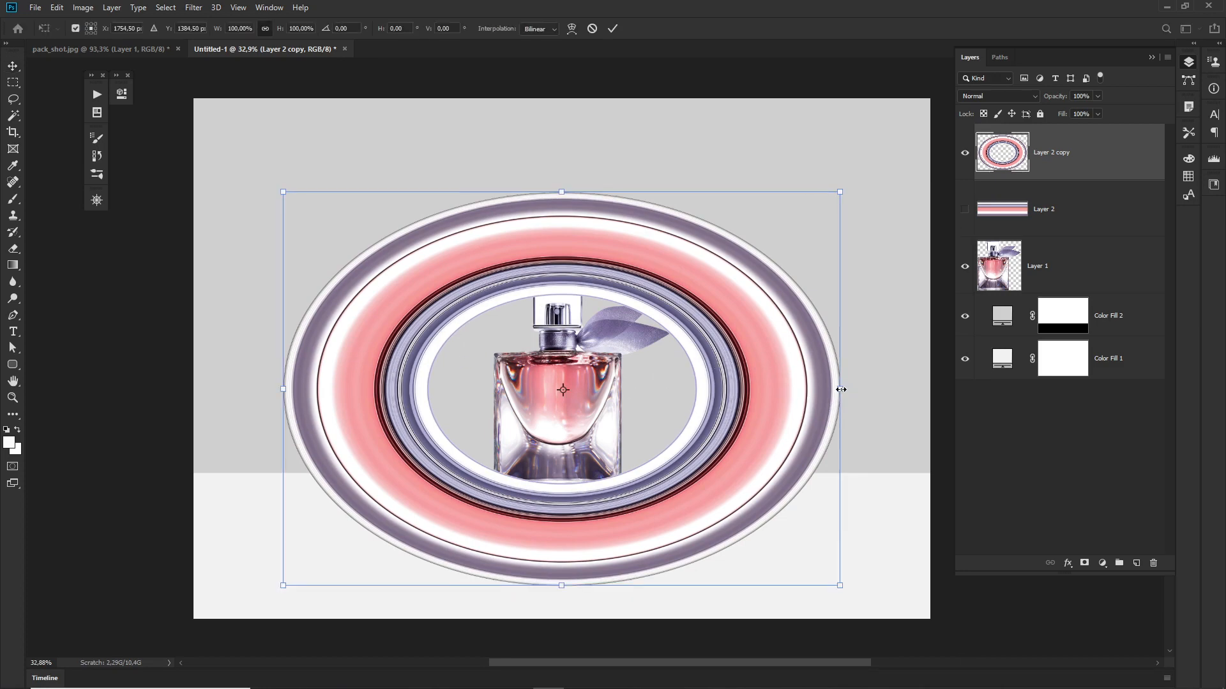
{"action": "left_click_drag", "start_coordinate": [837, 389], "coordinate": [771, 388]}
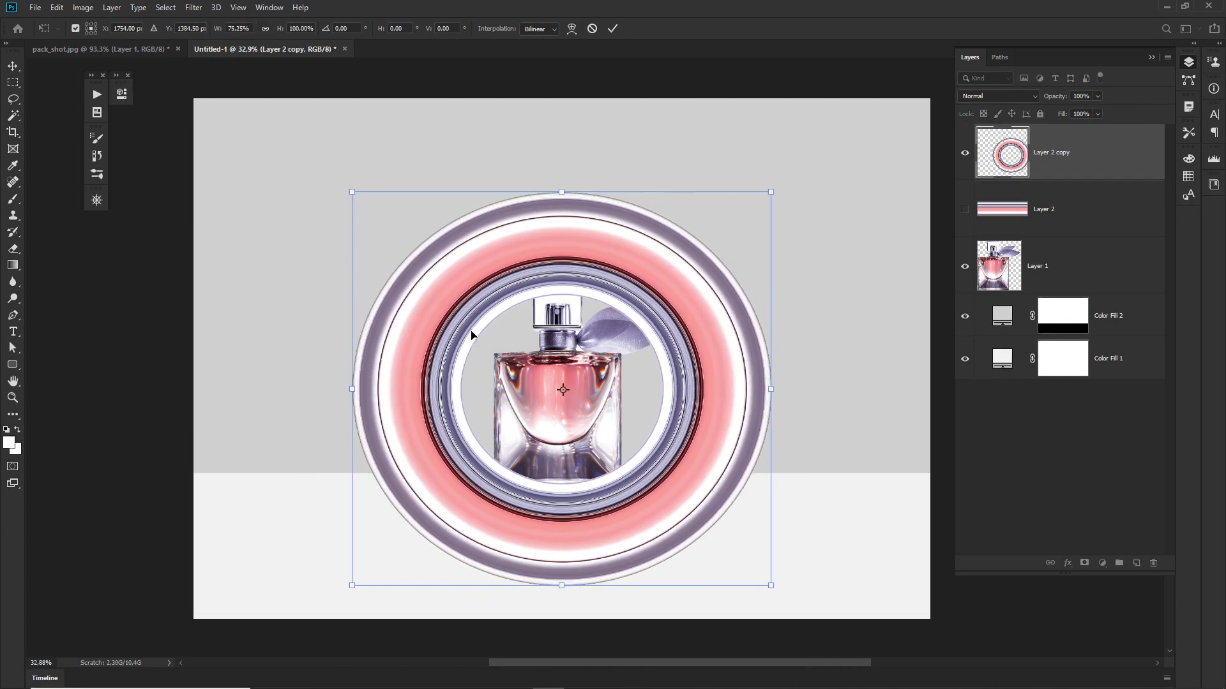
{"action": "key", "text": "Return"}
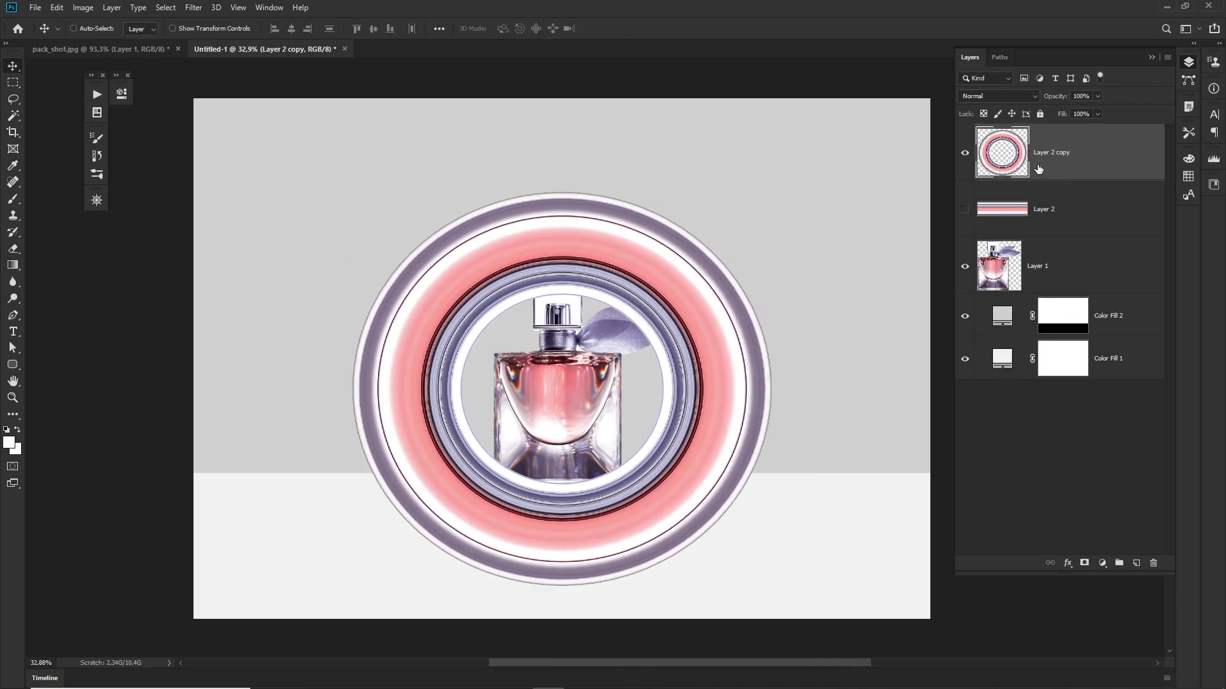
Step: Place the ring layer beneath the bottle layer, lower the ring slightly, and shift the bottle a little to the right inside it
{"action": "left_click_drag", "start_coordinate": [1093, 154], "coordinate": [1078, 271]}
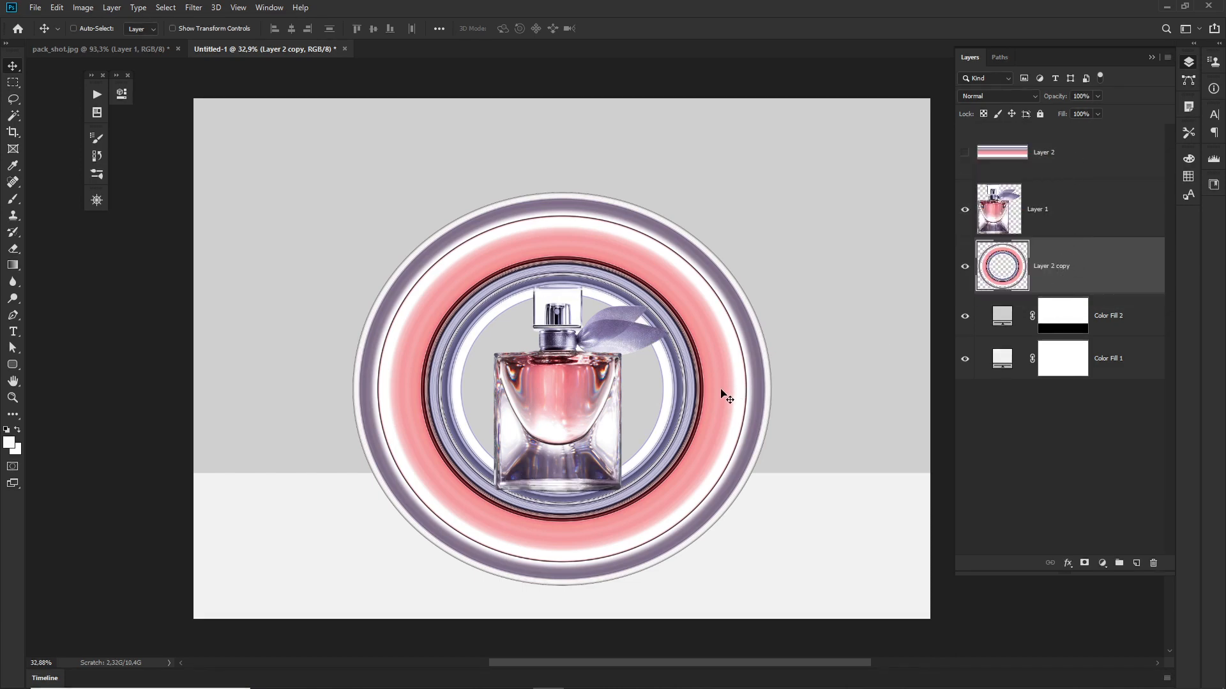
{"action": "left_click_drag", "start_coordinate": [726, 391], "coordinate": [718, 415]}
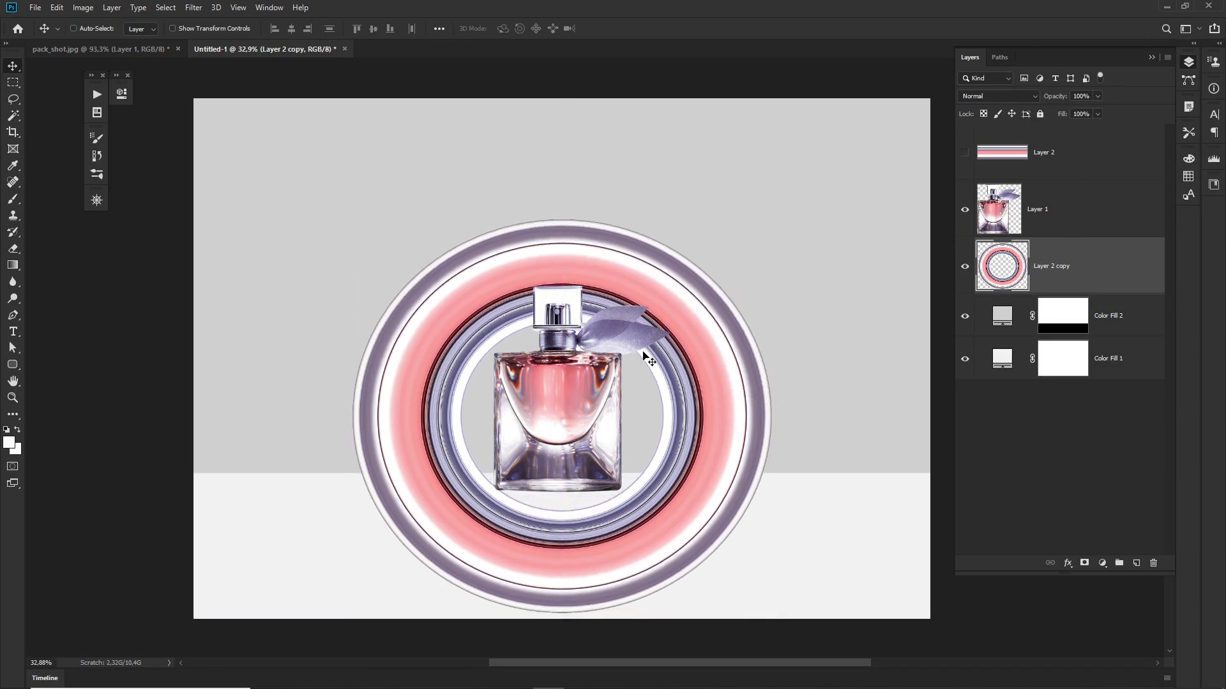
{"action": "left_click", "coordinate": [1022, 207]}
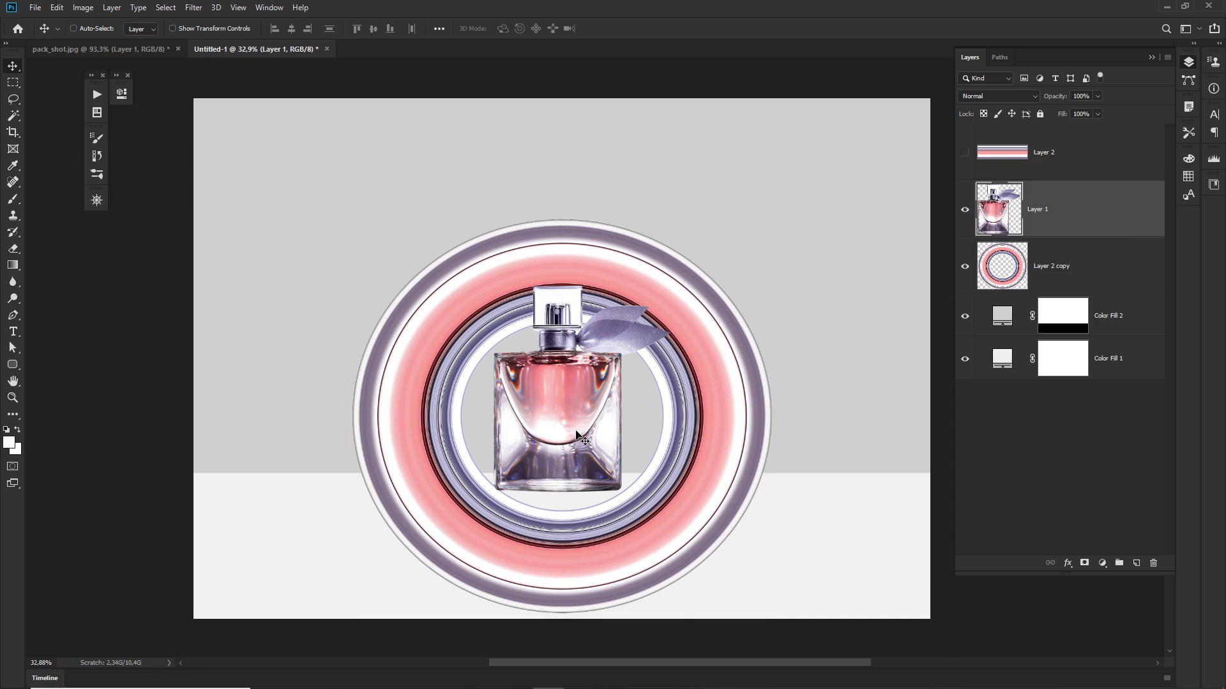
{"action": "left_click_drag", "start_coordinate": [576, 423], "coordinate": [581, 423]}
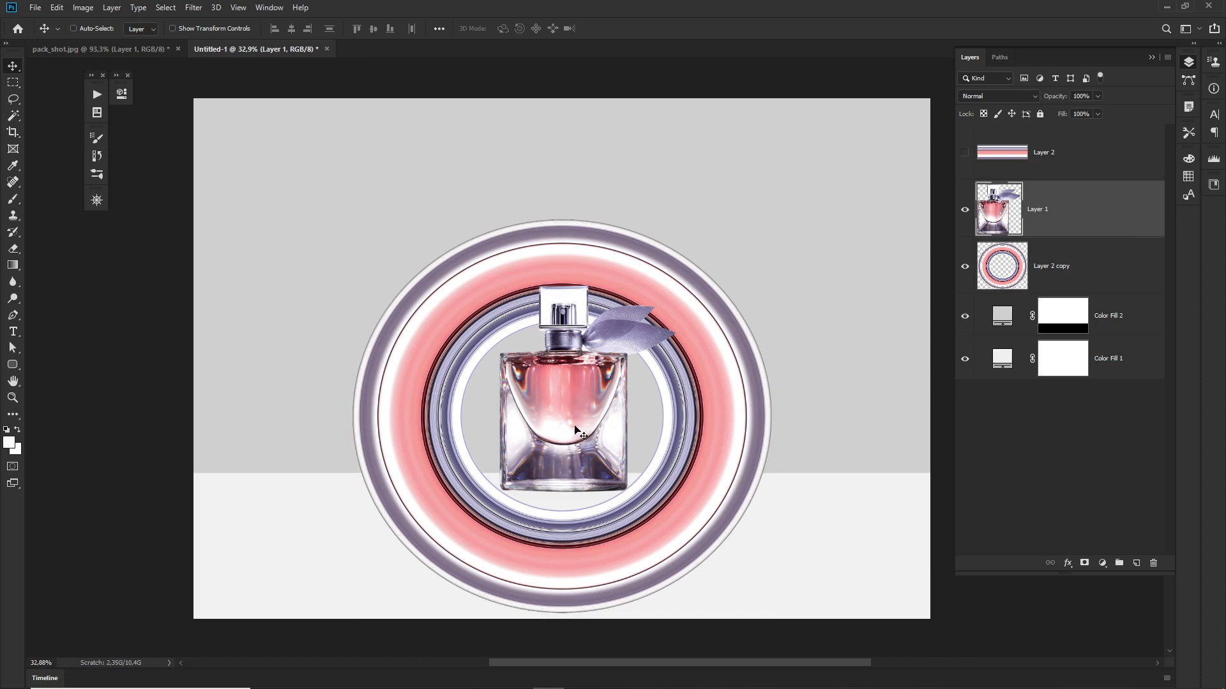
{"action": "left_click_drag", "start_coordinate": [573, 422], "coordinate": [573, 423]}
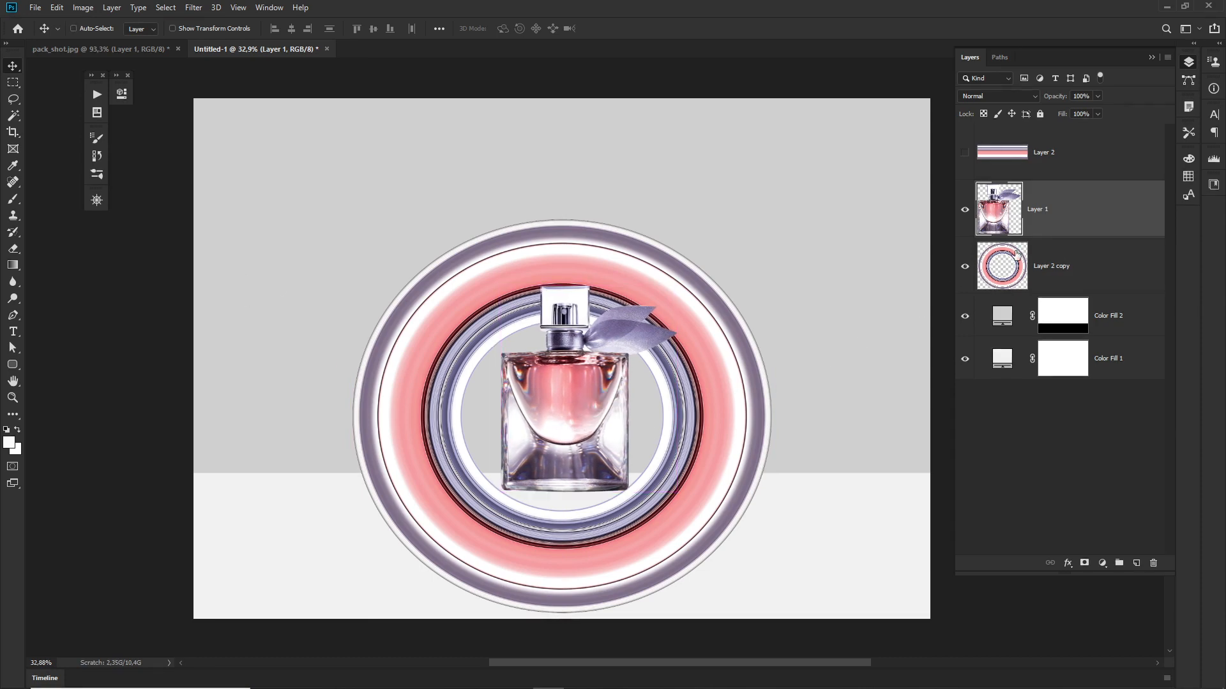
Step: Reposition the ring behind the bottle and enlarge it proportionally with Free Transform until its lower edge runs past the canvas
{"action": "left_click", "coordinate": [1039, 263]}
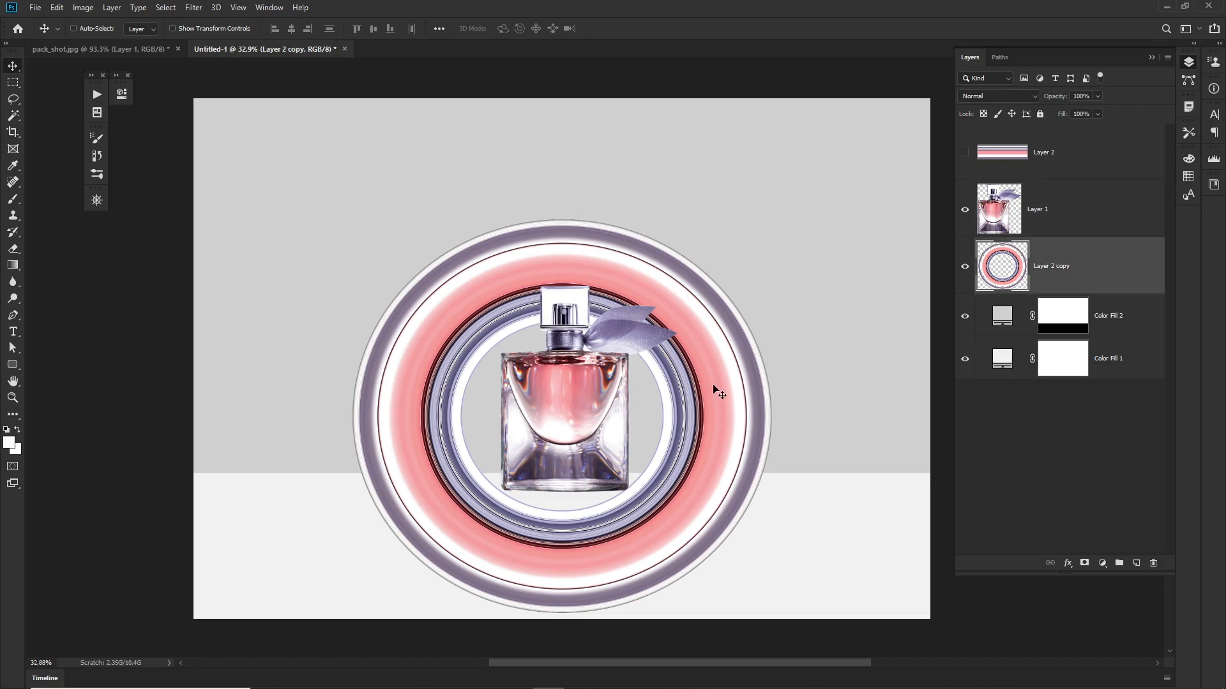
{"action": "left_click_drag", "start_coordinate": [717, 386], "coordinate": [725, 412]}
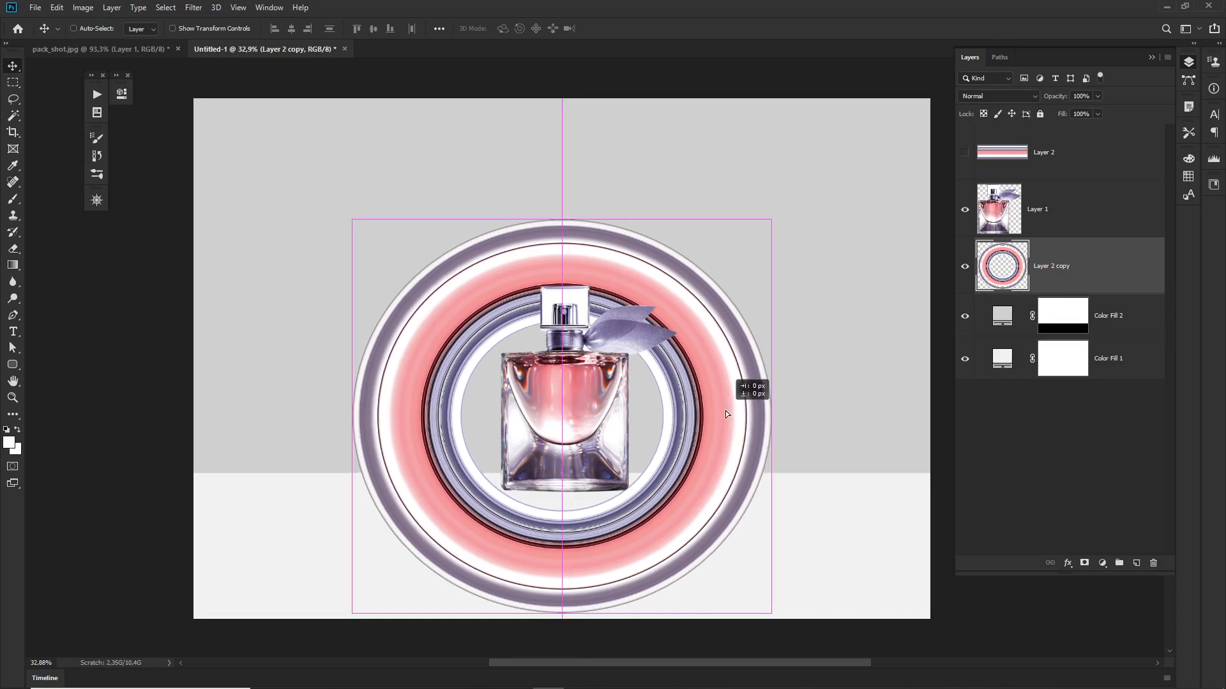
{"action": "left_click_drag", "start_coordinate": [725, 411], "coordinate": [725, 405]}
{"action": "key", "text": "ctrl+t"}
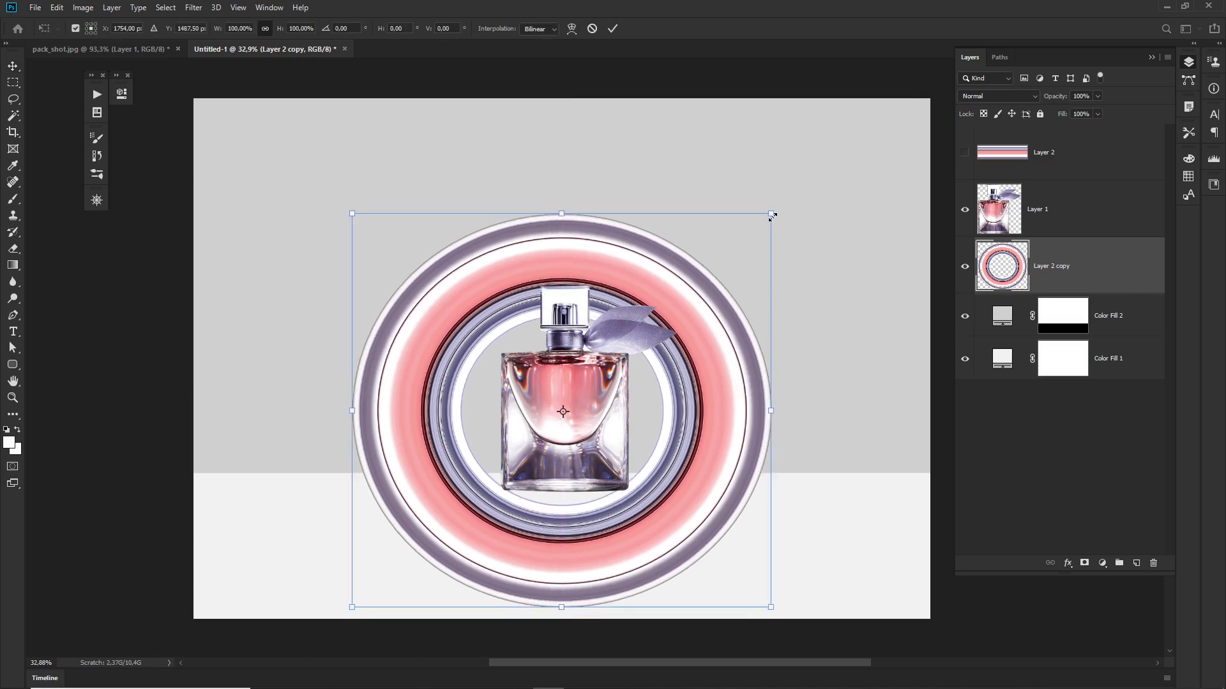
{"action": "left_click_drag", "start_coordinate": [775, 215], "coordinate": [813, 176]}
{"action": "mouse_move", "coordinate": [740, 374]}
{"action": "left_mouse_down"}
{"action": "mouse_move", "coordinate": [738, 358]}
{"action": "mouse_move", "coordinate": [734, 373]}
{"action": "left_mouse_up"}
{"action": "key", "text": "Return"}
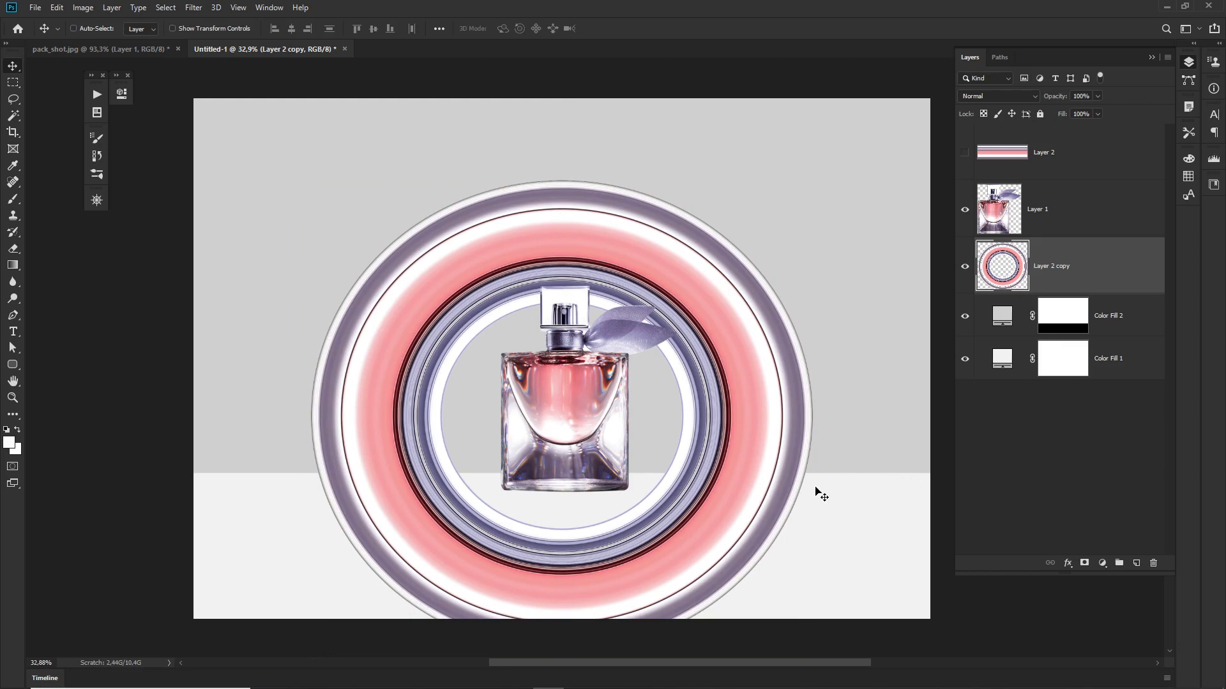
Step: Load the Color Fill 2 mask as a selection and add it as a layer mask on Layer 2 copy, hiding the ring below the horizon
{"action": "left_click", "coordinate": [1064, 324], "text": "ctrl"}
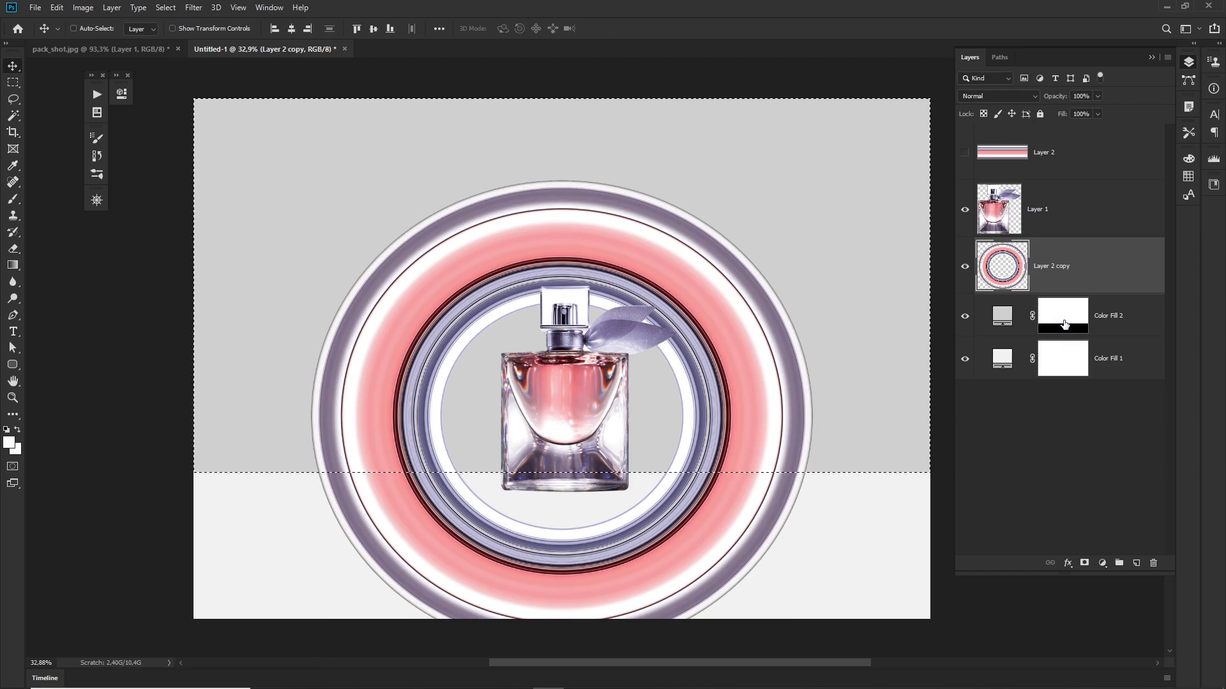
{"action": "key", "text": "ctrl+d"}
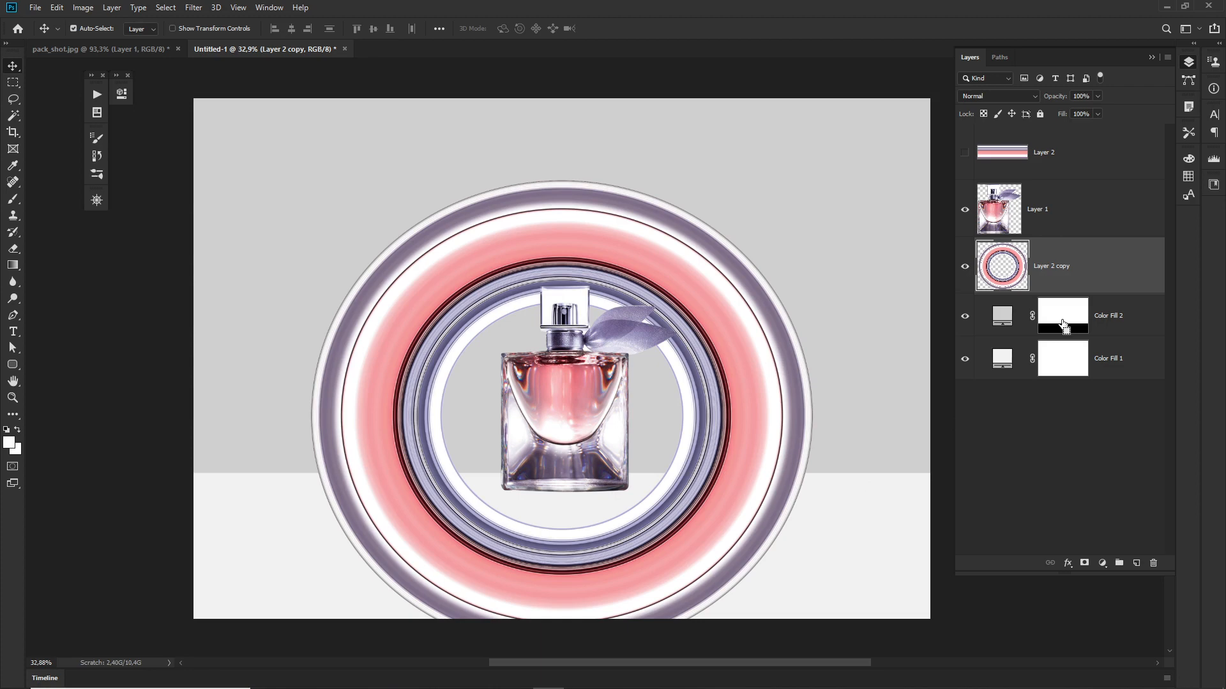
{"action": "left_click", "coordinate": [1063, 323], "text": "ctrl"}
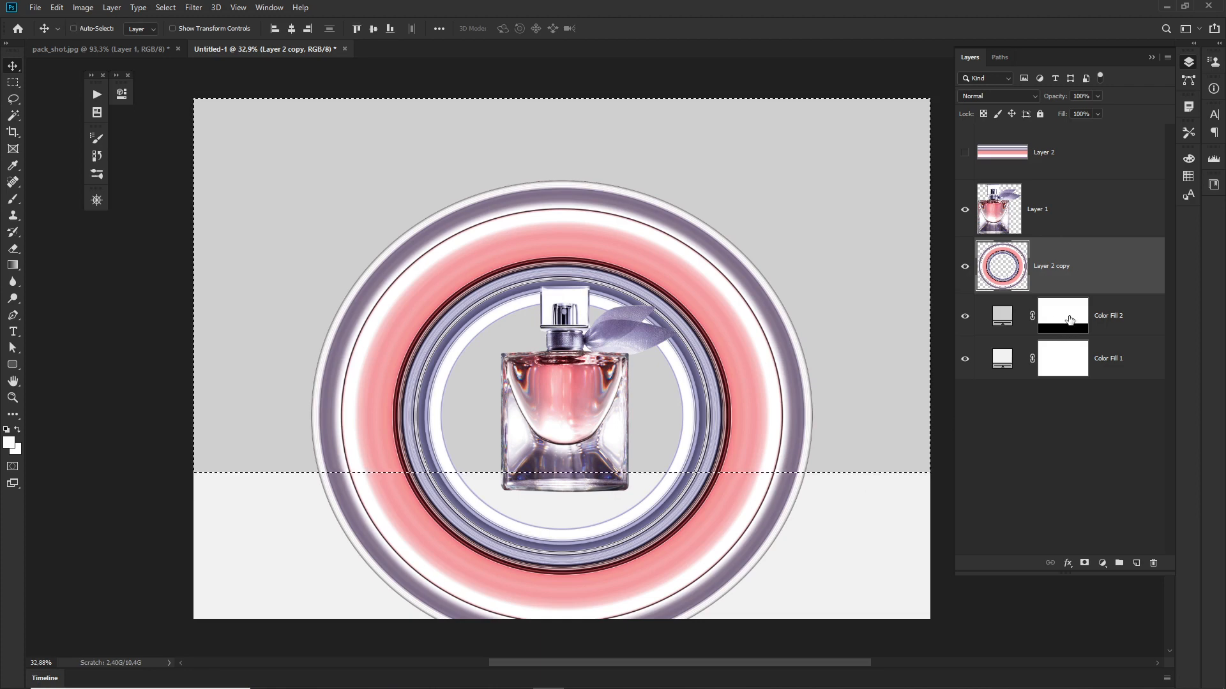
{"action": "left_click", "coordinate": [1063, 320]}
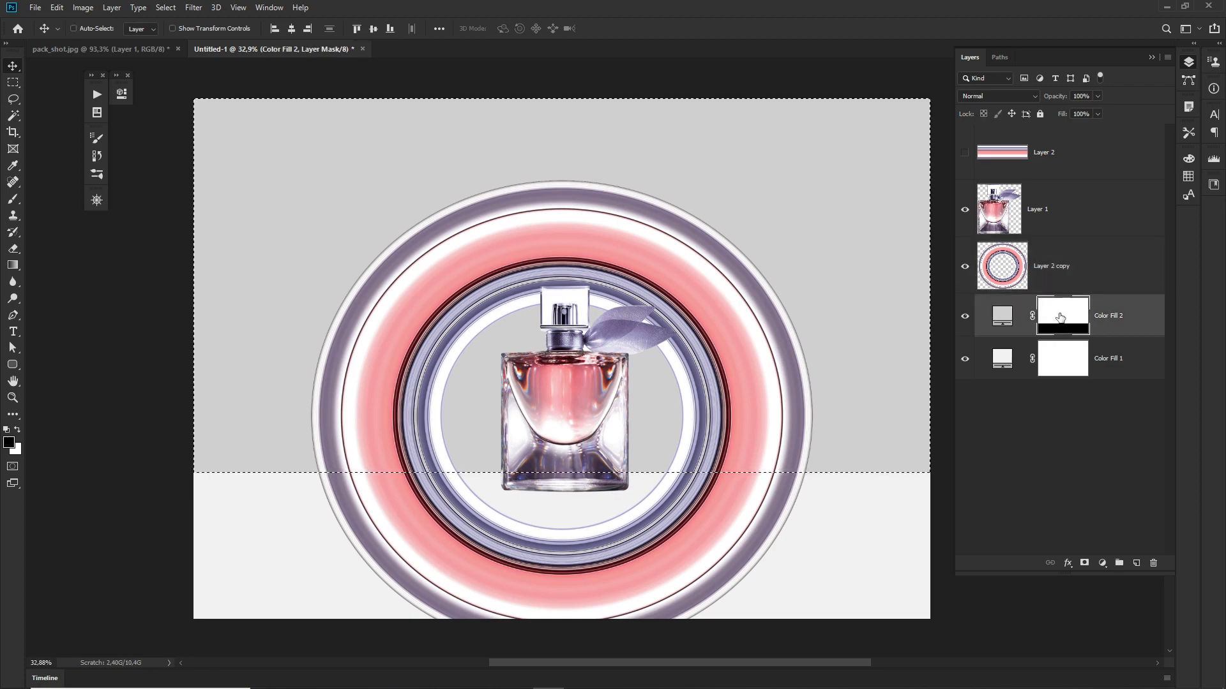
{"action": "left_click", "coordinate": [1015, 281]}
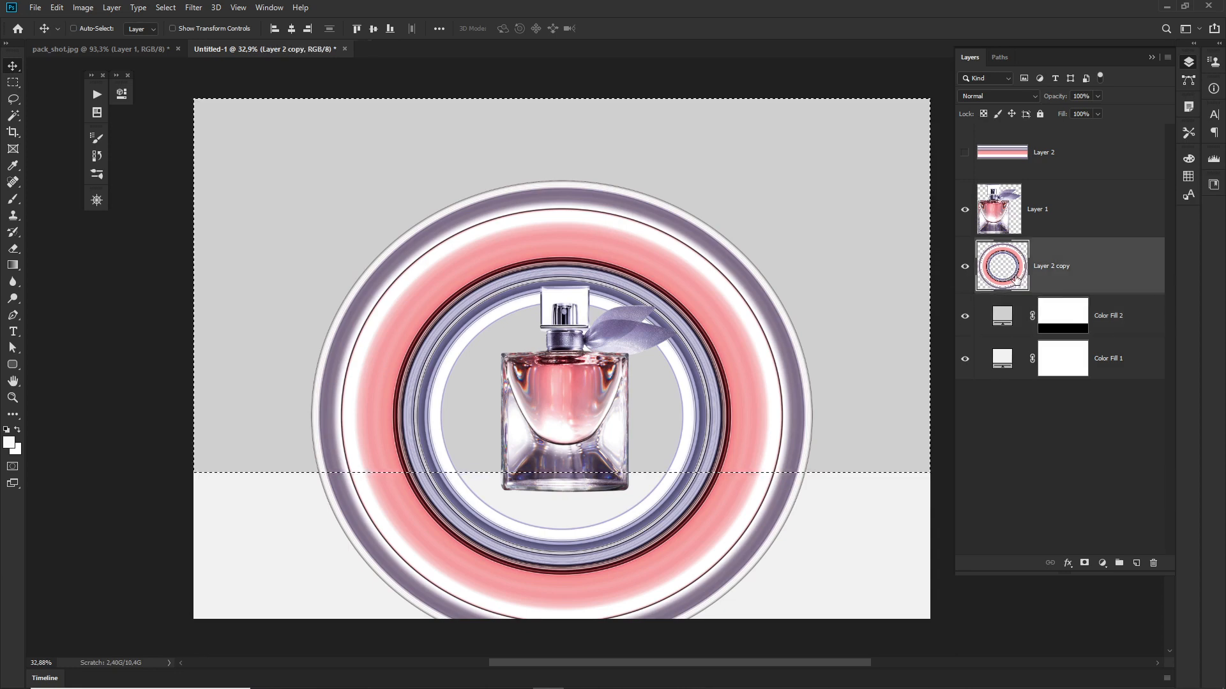
{"action": "left_click", "coordinate": [1084, 563]}
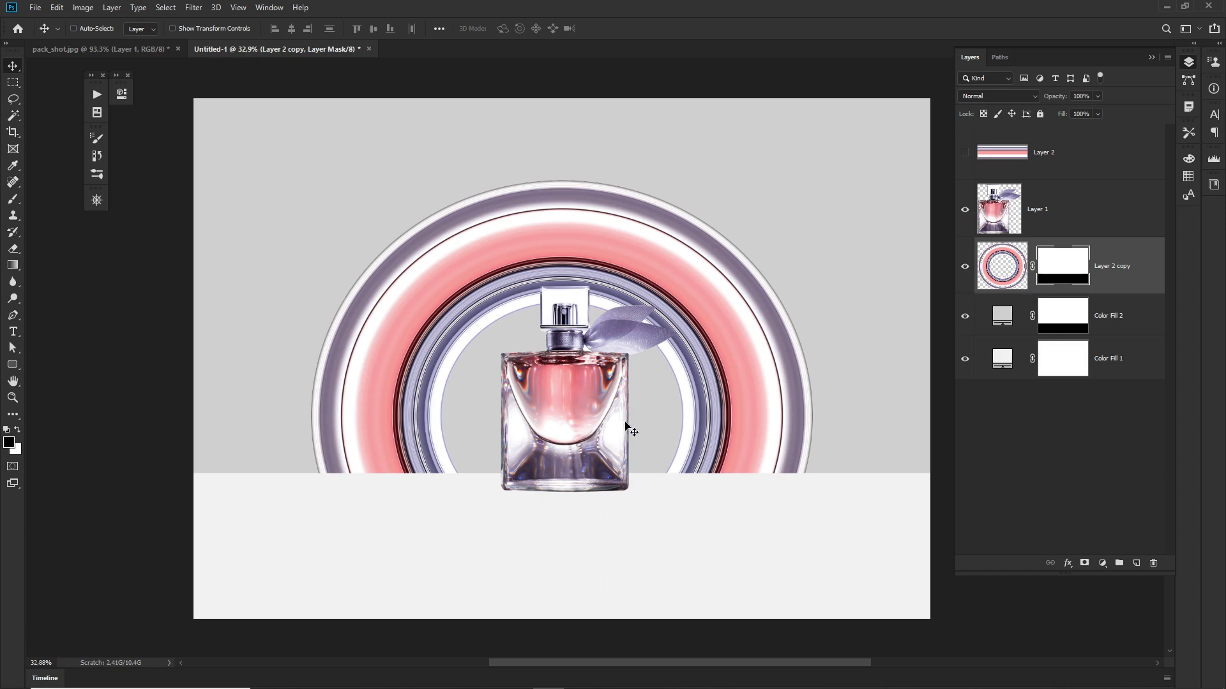
Step: Nudge the perfume bottle slightly left to centre it within the half ring
{"action": "left_click_drag", "start_coordinate": [573, 408], "coordinate": [564, 411]}
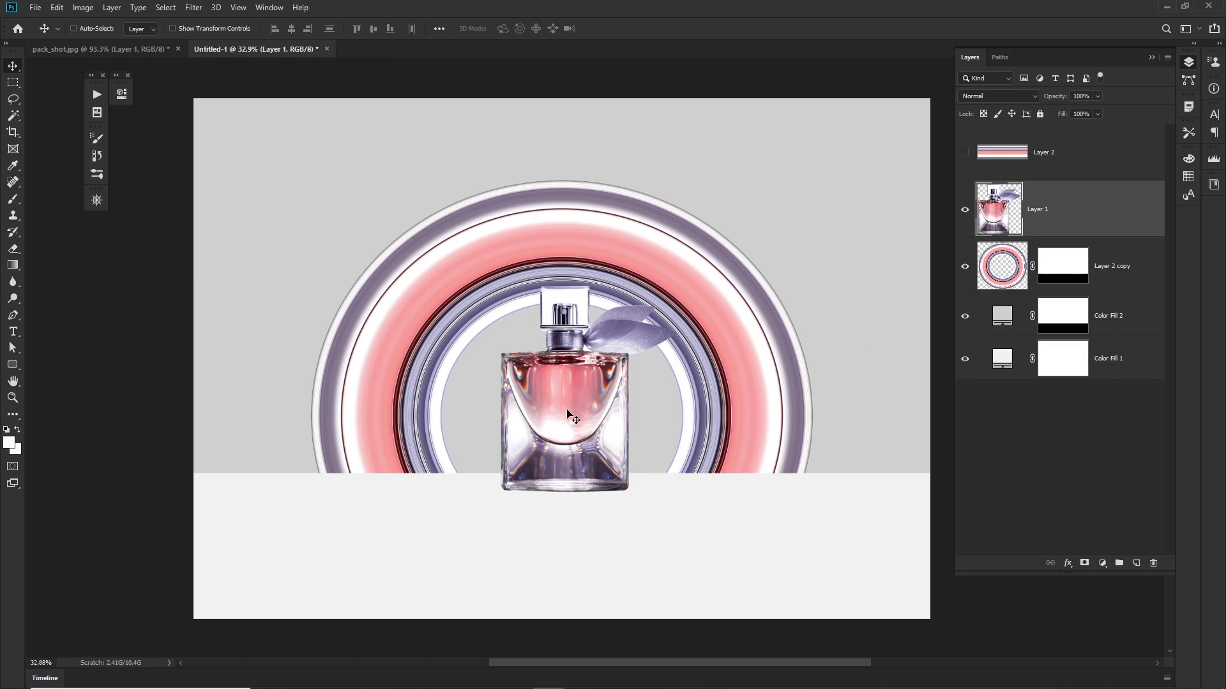
{"action": "key", "text": "Left"}
{"action": "key", "text": "Left"}
{"action": "key", "text": "Left"}
{"action": "key", "text": "Left"}
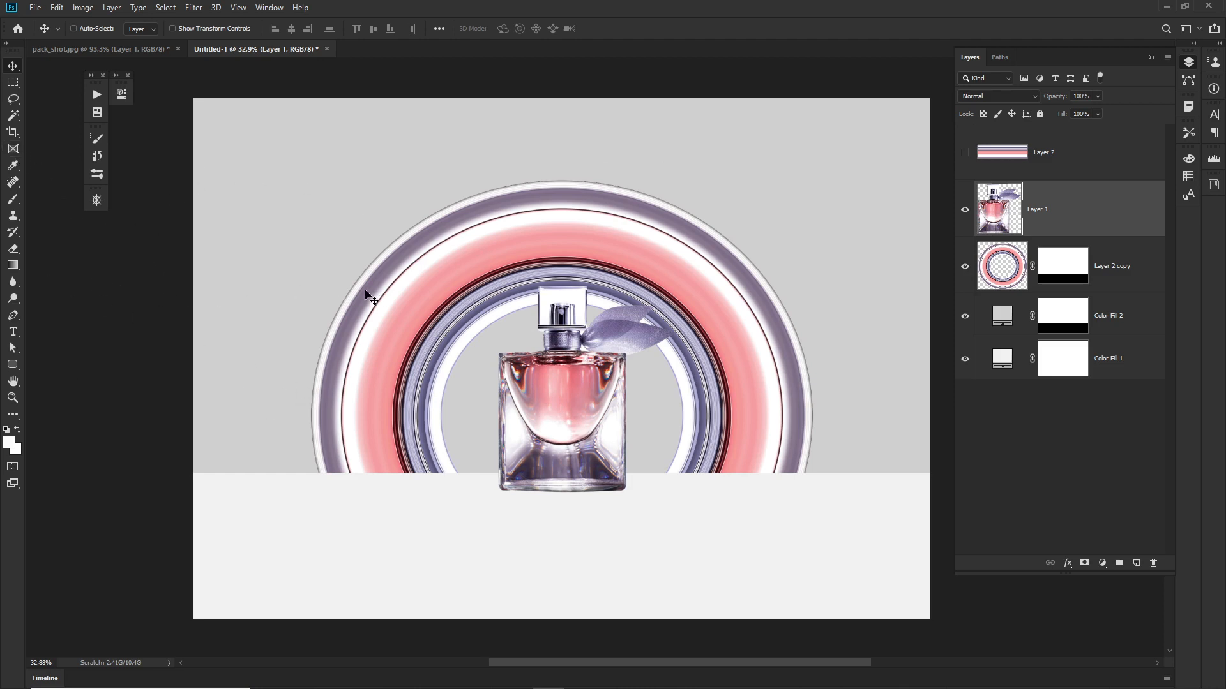
Step: Try cropping the canvas to a 16:9 ratio with the scene shifted slightly down in the frame
{"action": "key", "text": "c"}
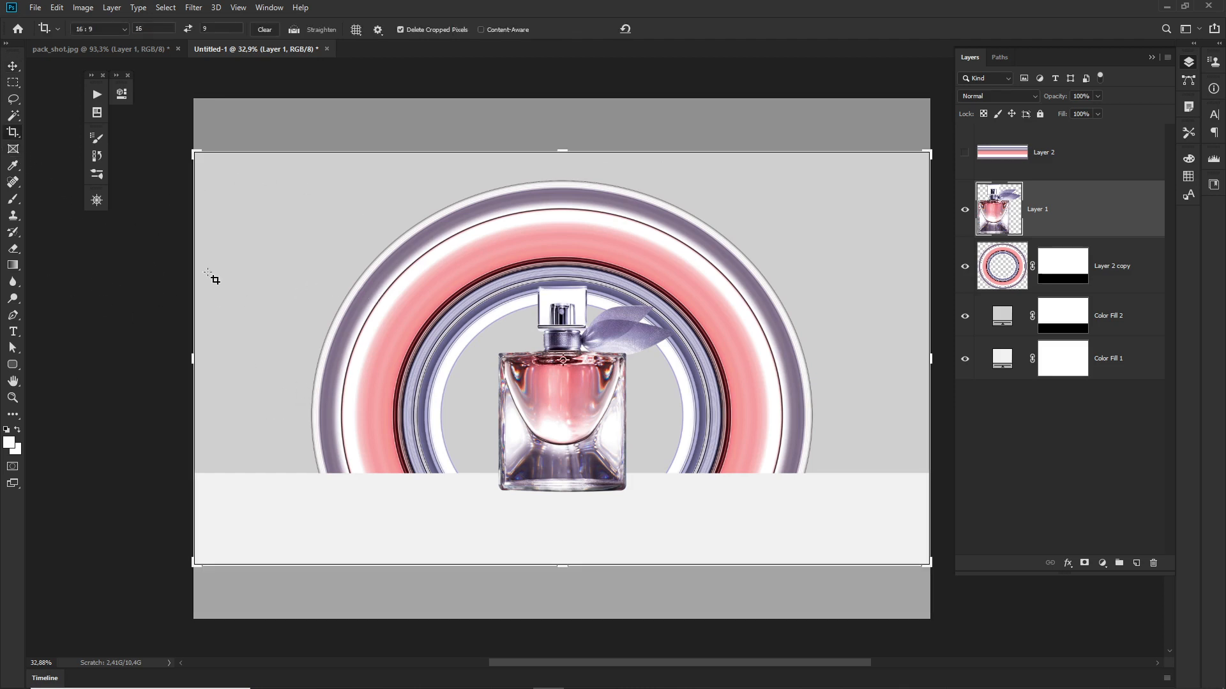
{"action": "left_click", "coordinate": [109, 29]}
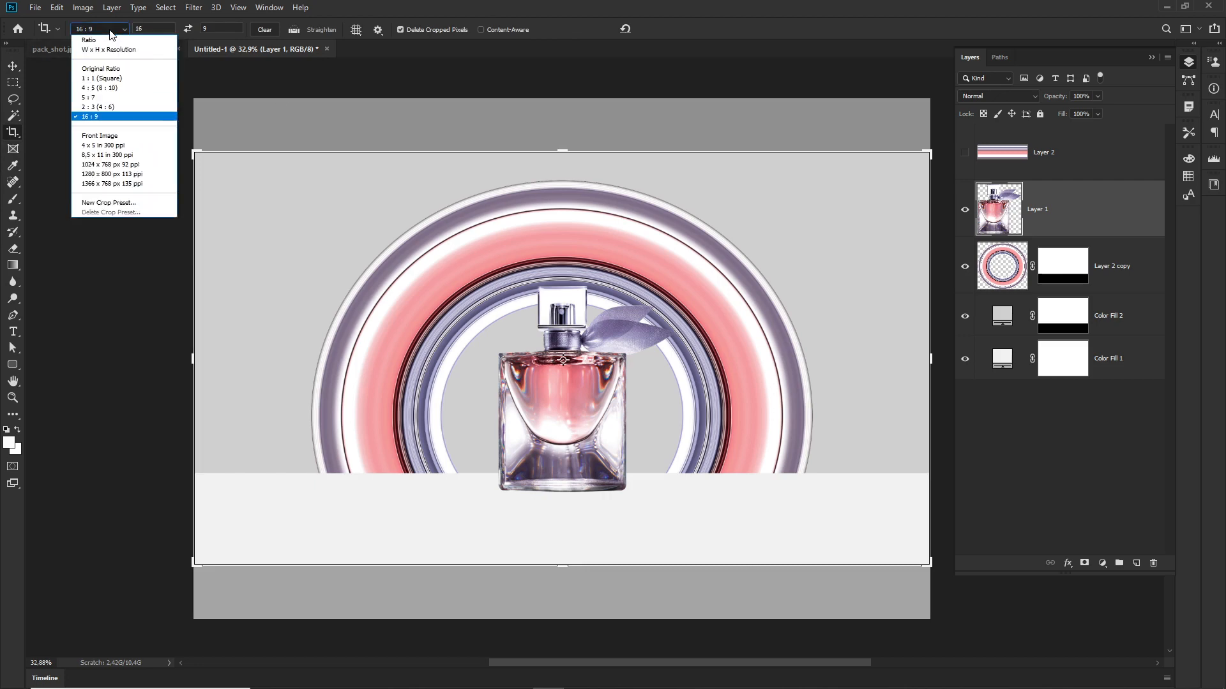
{"action": "left_click", "coordinate": [102, 117]}
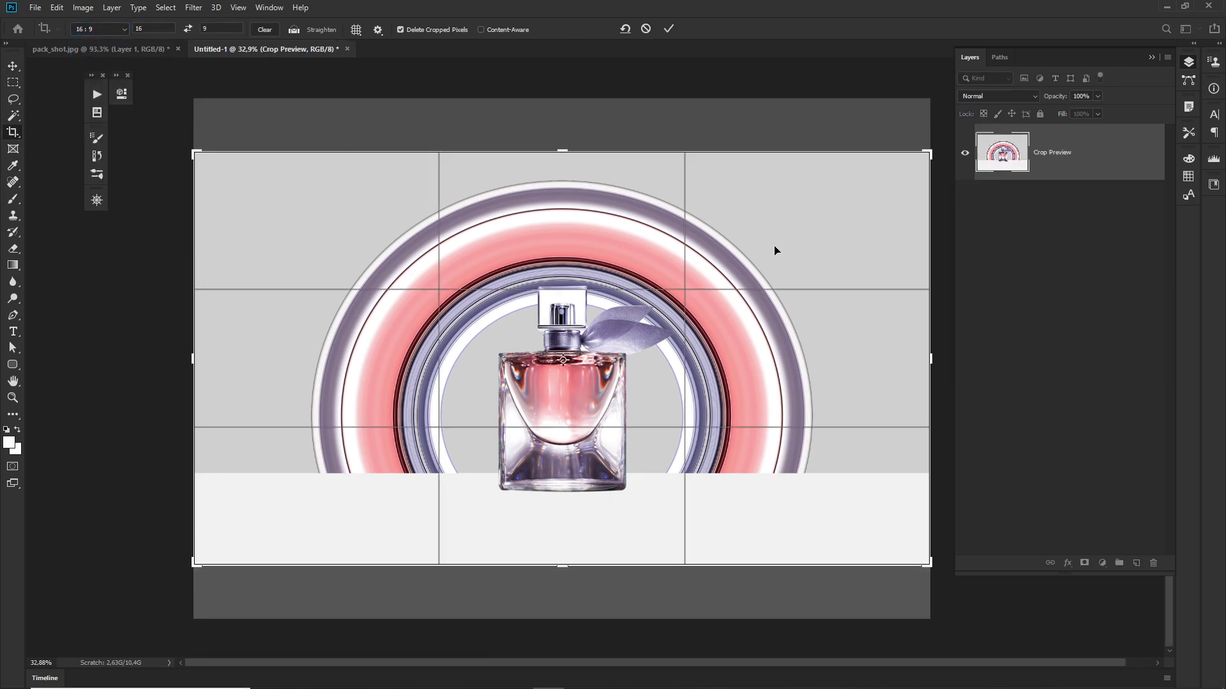
{"action": "left_click_drag", "start_coordinate": [777, 250], "coordinate": [779, 256]}
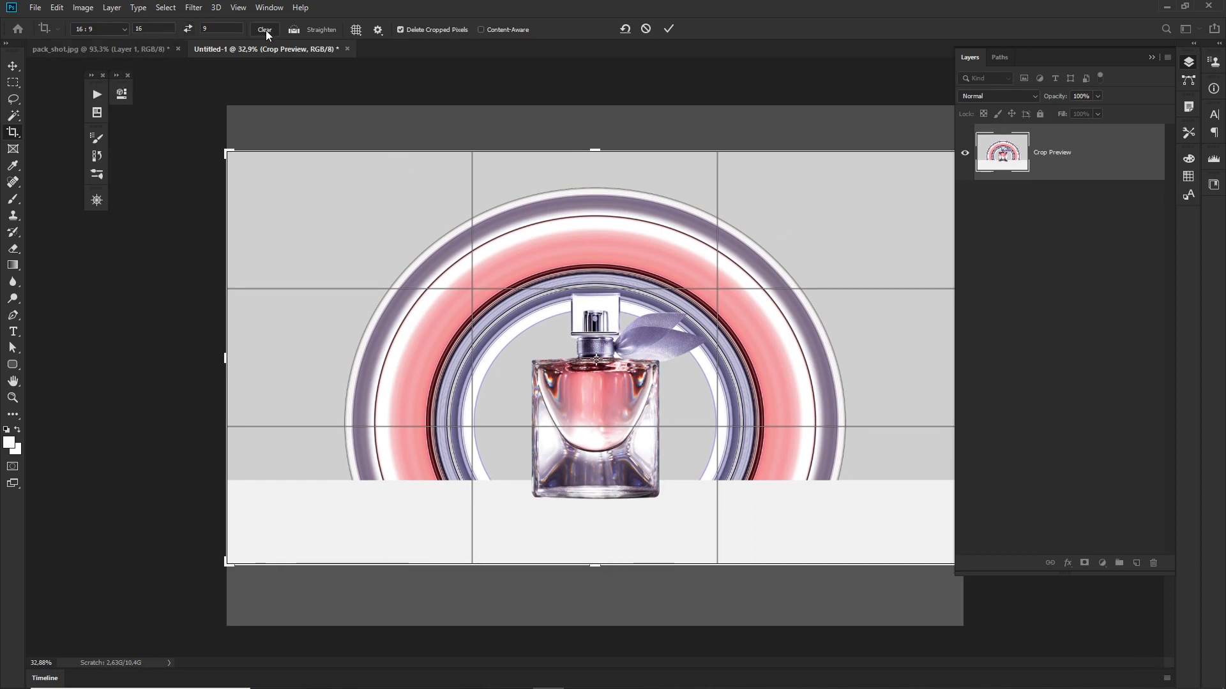
{"action": "key", "text": "Return"}
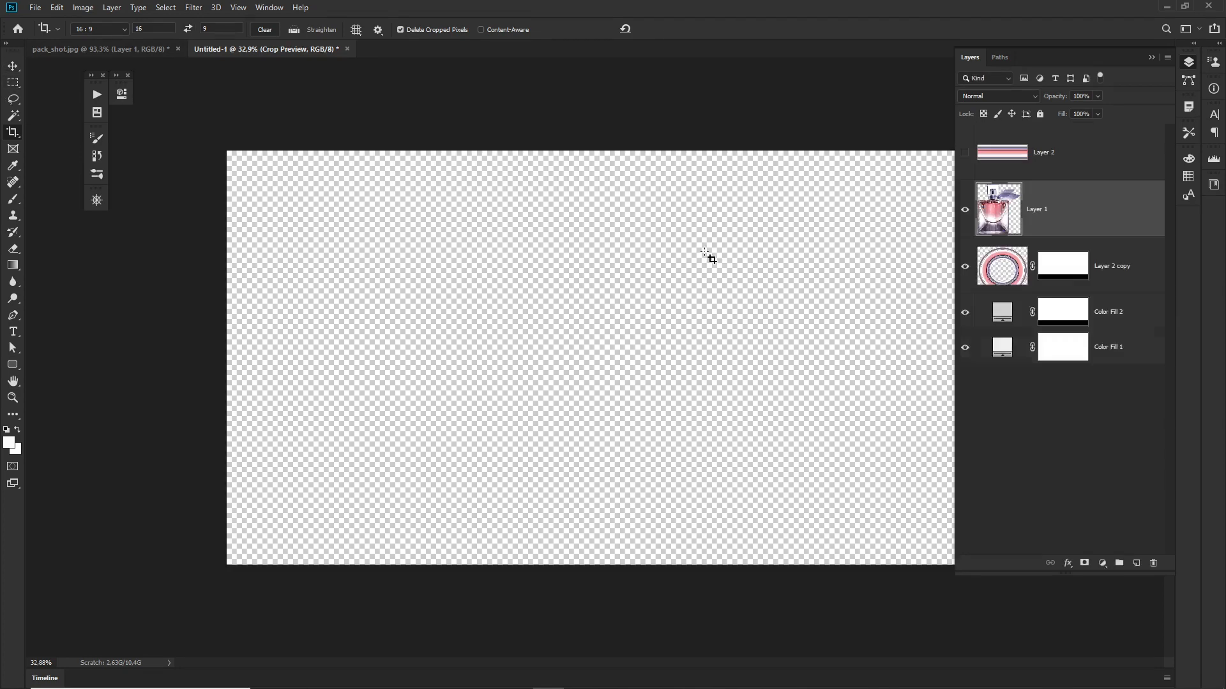
Step: Undo the 16:9 crop to restore the full canvas height
{"action": "left_click", "coordinate": [1003, 357]}
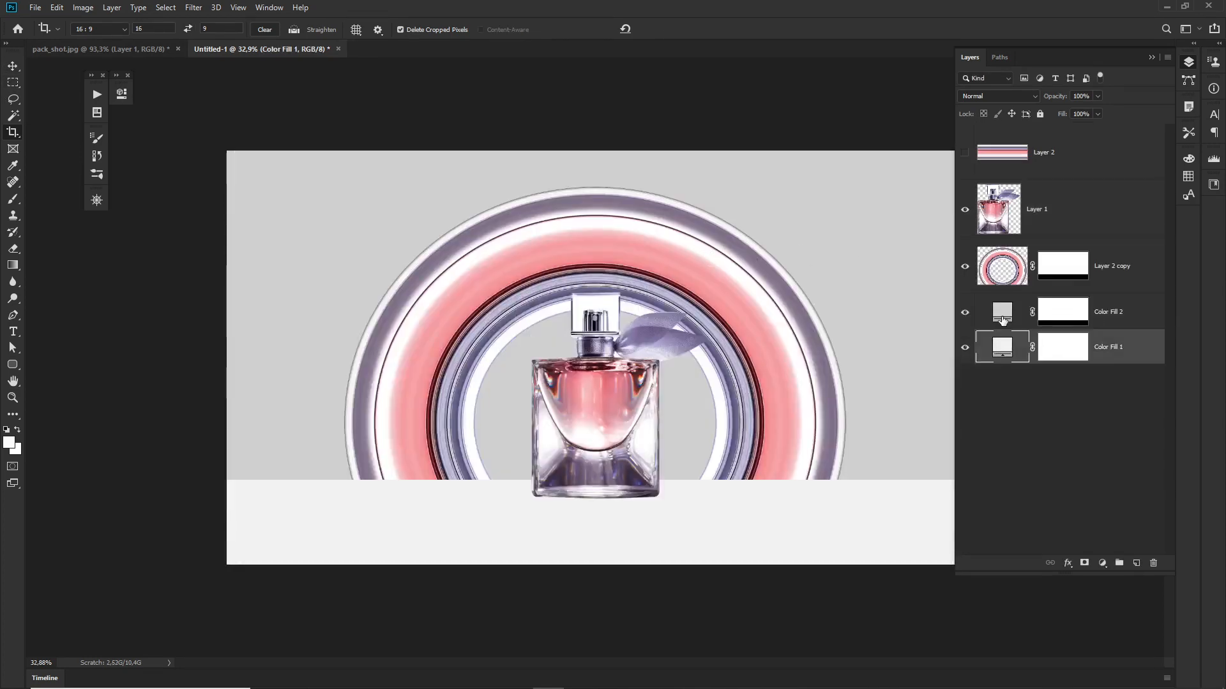
{"action": "left_click", "coordinate": [1001, 321]}
{"action": "left_click", "coordinate": [1001, 345]}
{"action": "left_click", "coordinate": [1003, 319]}
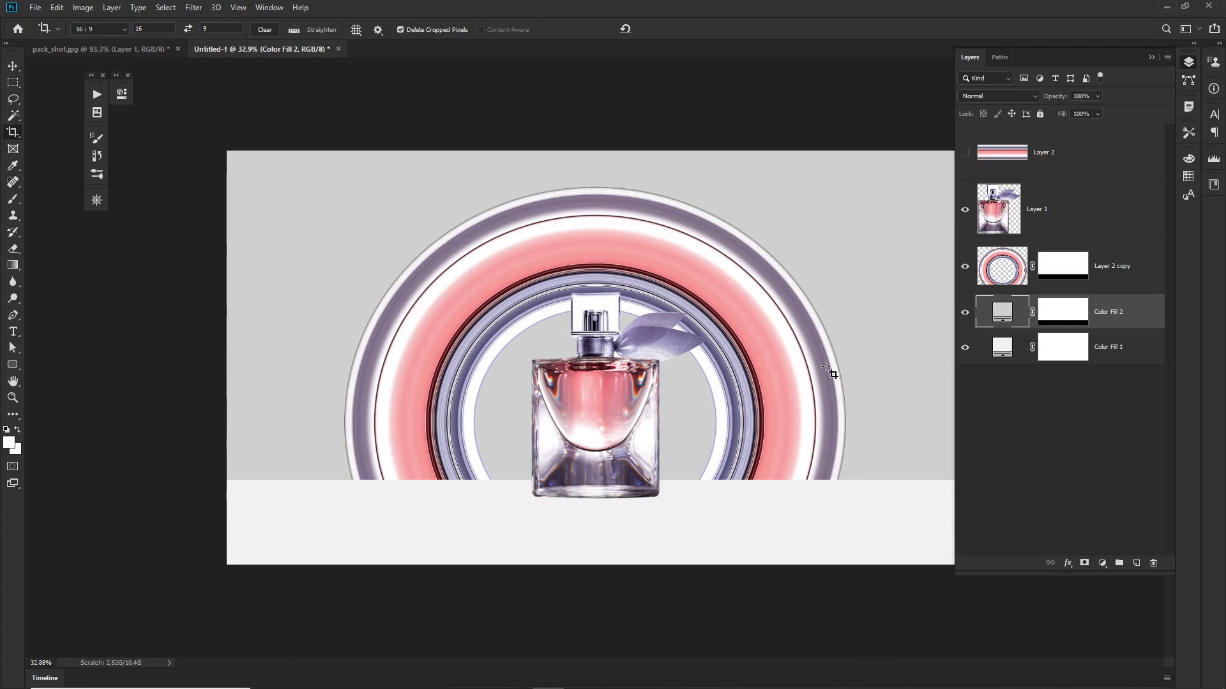
{"action": "key", "text": "ctrl+z"}
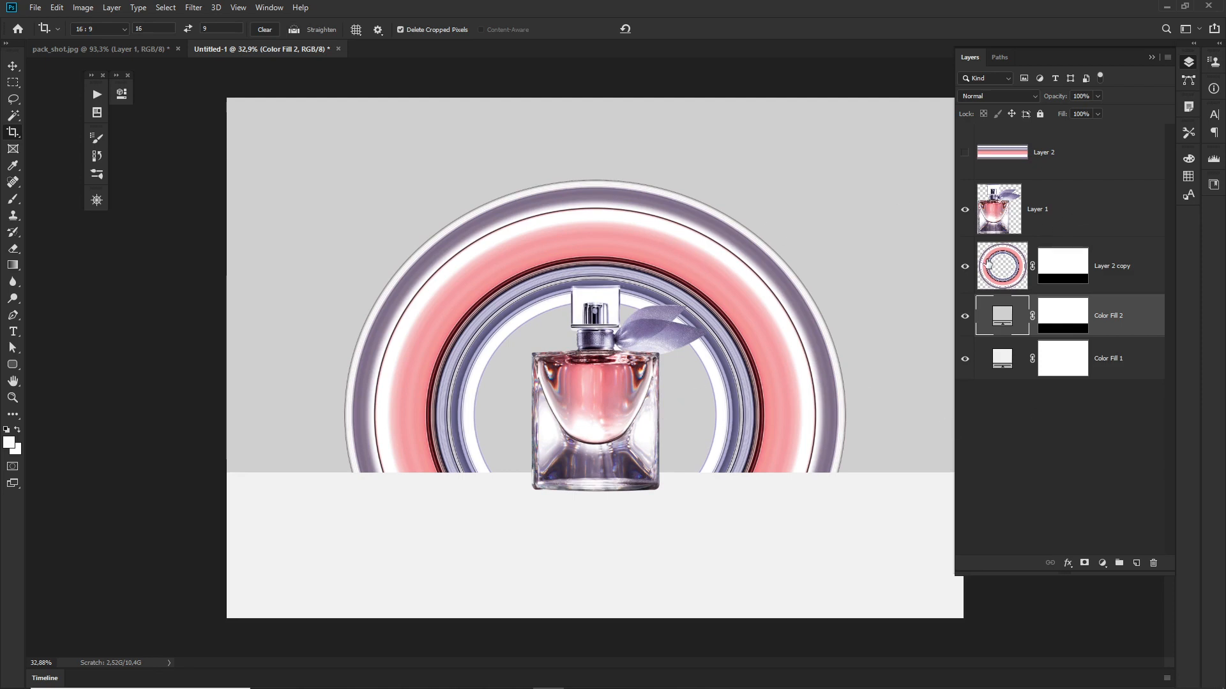
Step: Copy the unmasked half of the ring onto a new layer using its mask as the selection, and align it exactly over the original
{"action": "left_click", "coordinate": [1011, 278]}
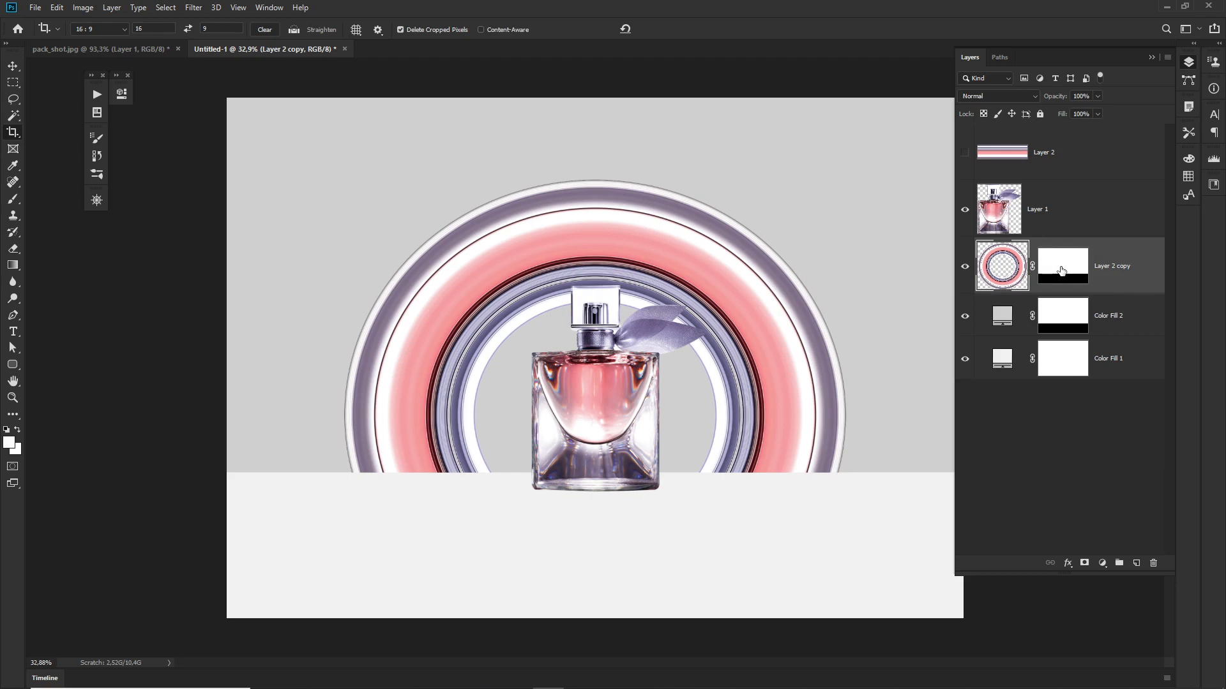
{"action": "left_click_drag", "start_coordinate": [1061, 271], "coordinate": [1064, 273]}
{"action": "left_click", "coordinate": [1062, 270], "text": "ctrl"}
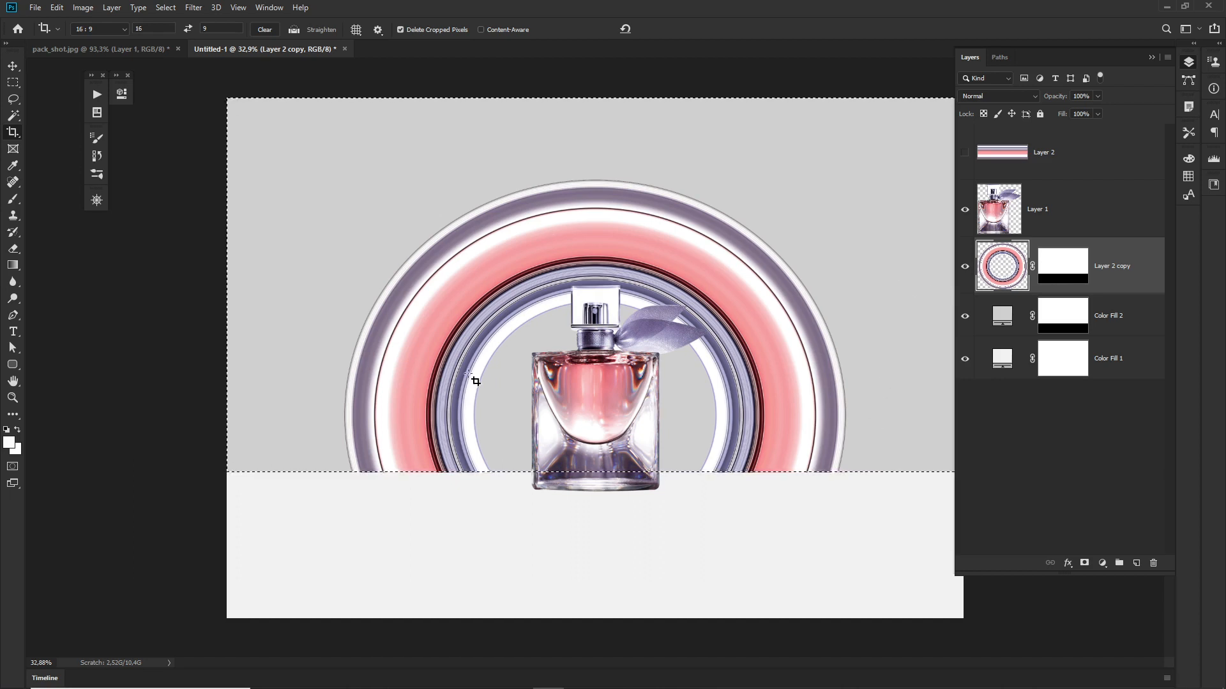
{"action": "key", "text": "v"}
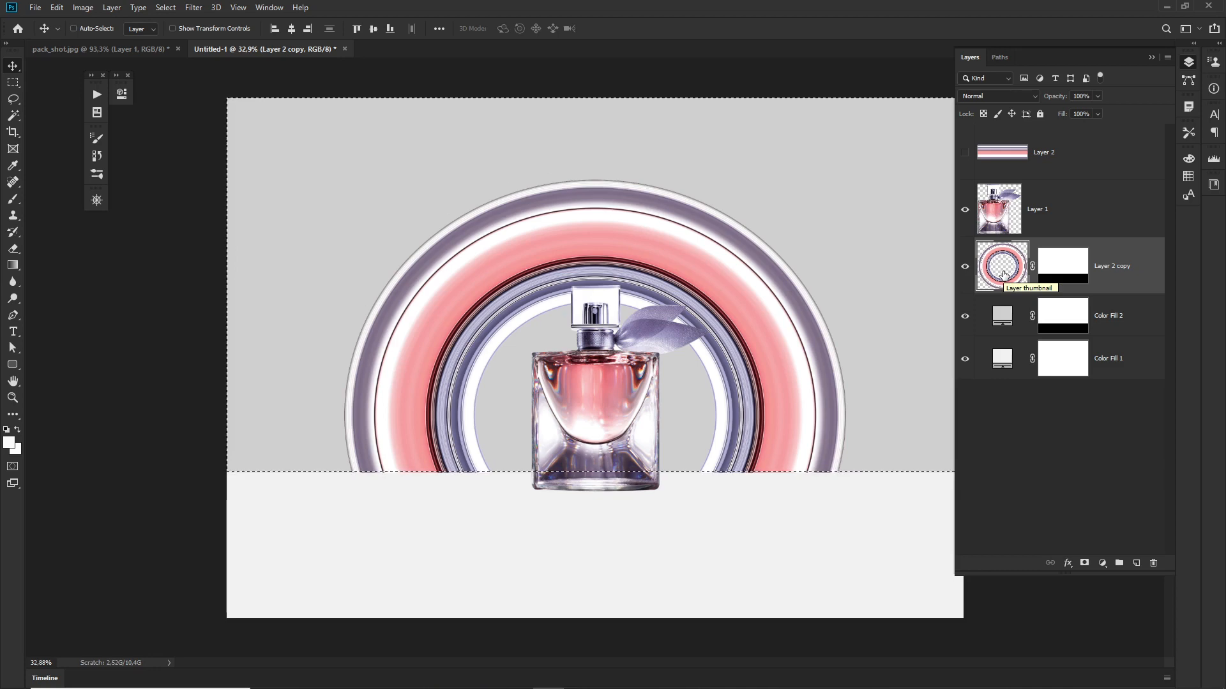
{"action": "key", "text": "ctrl+c"}
{"action": "key", "text": "ctrl+v"}
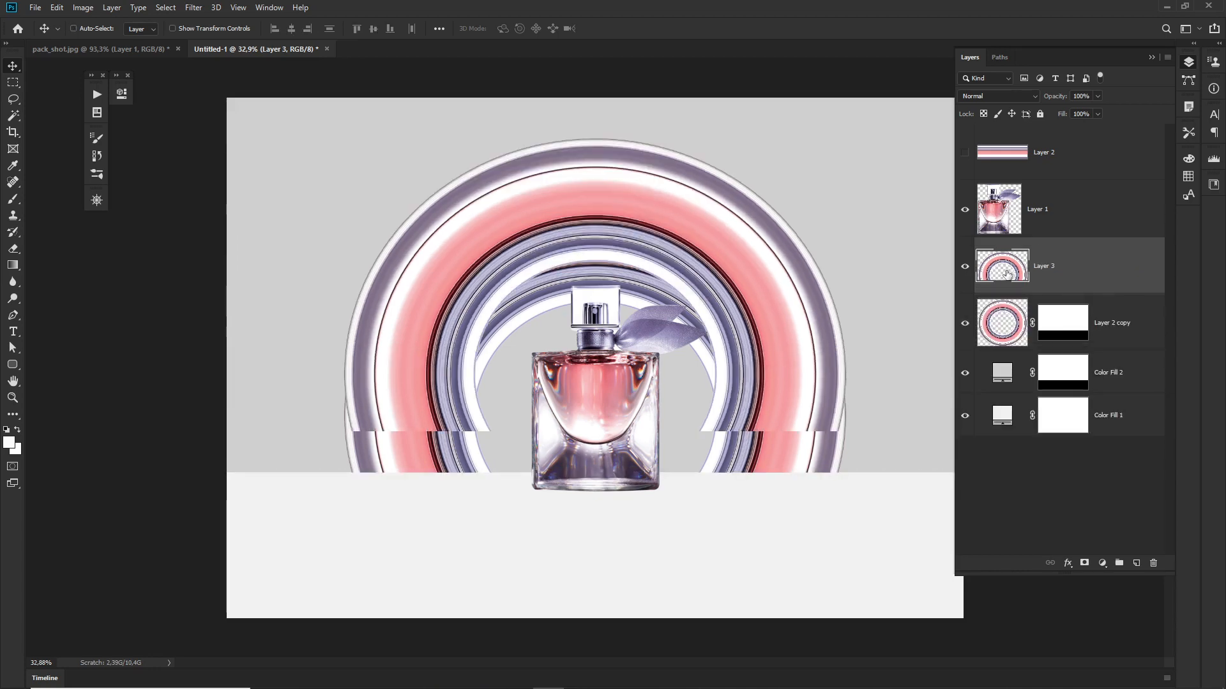
{"action": "left_click_drag", "start_coordinate": [768, 298], "coordinate": [769, 339]}
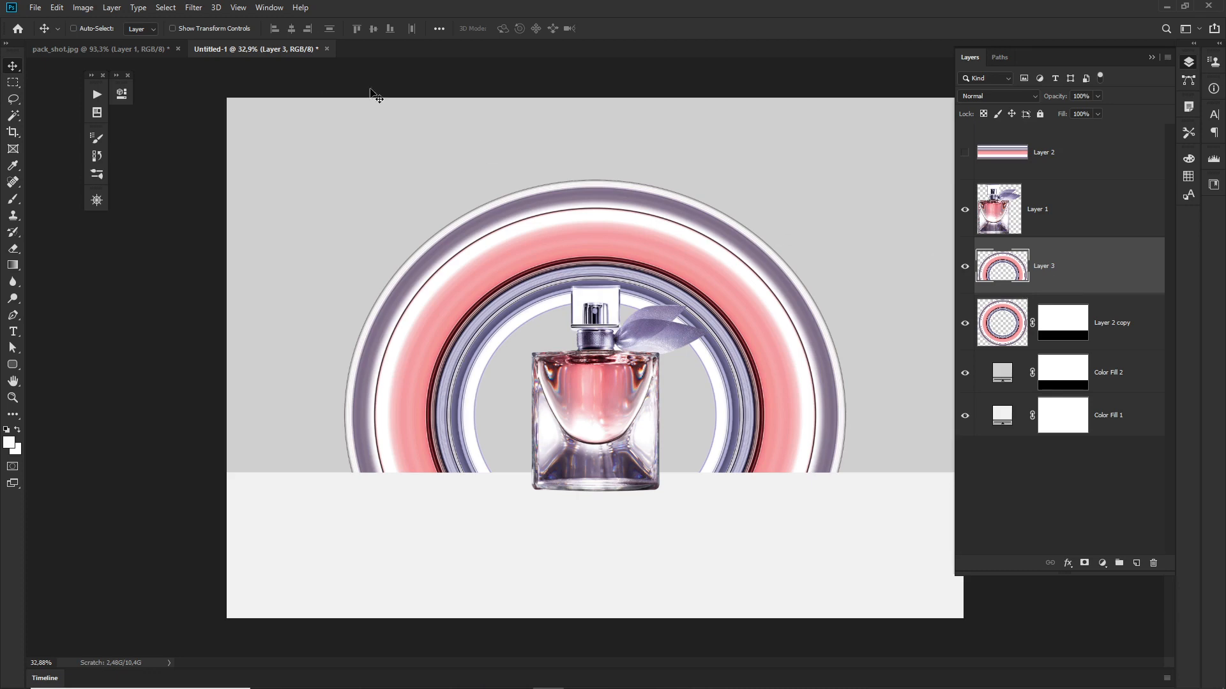
Step: Apply a Gaussian Blur with an 80-pixel radius to the copied half ring on Layer 3
{"action": "left_click", "coordinate": [193, 7]}
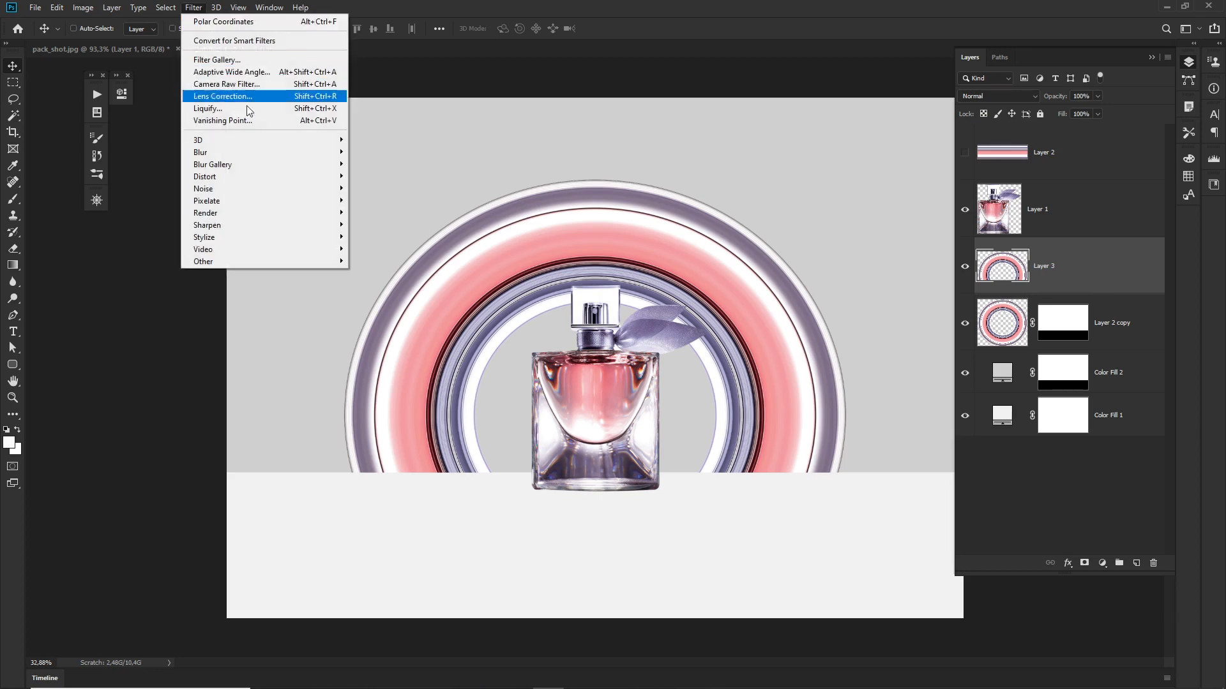
{"action": "mouse_move", "coordinate": [242, 154]}
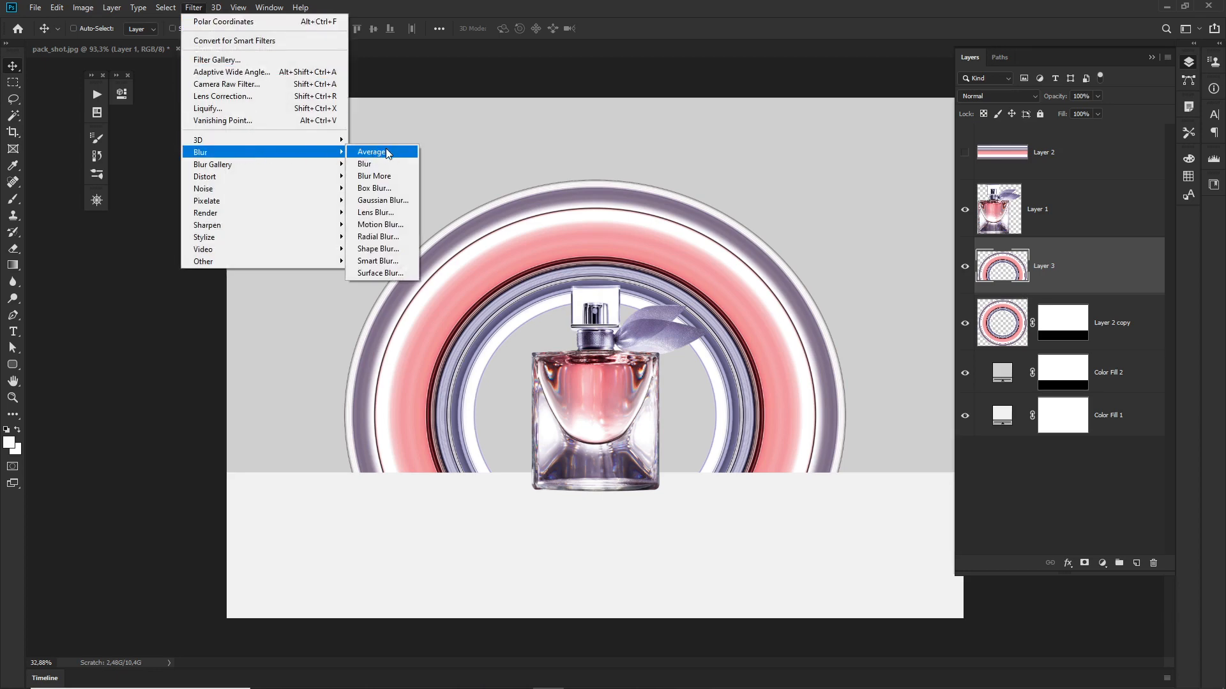
{"action": "left_click", "coordinate": [383, 199]}
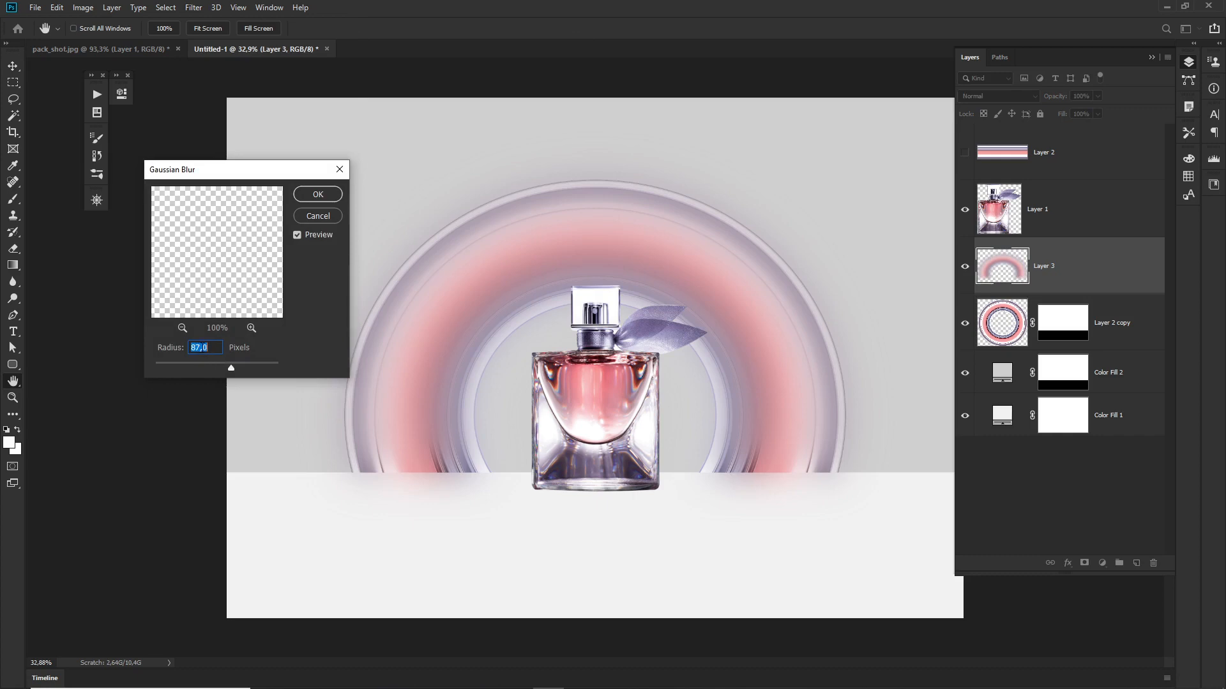
{"action": "type", "text": "80"}
{"action": "left_click", "coordinate": [321, 199]}
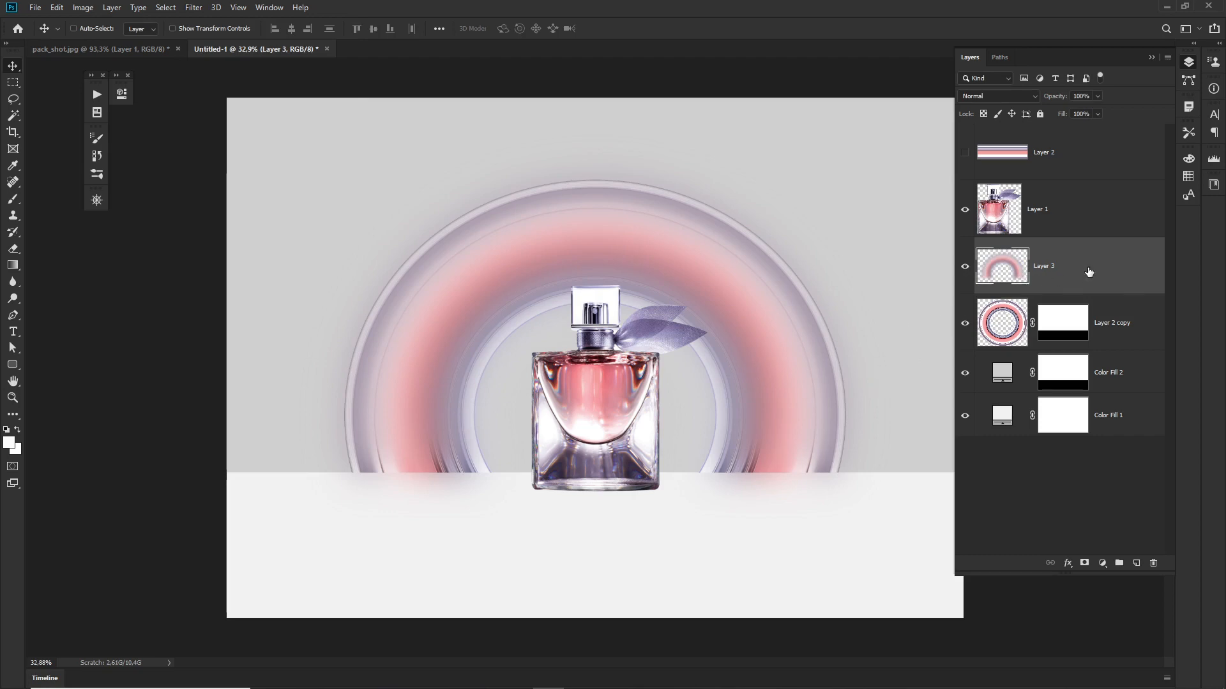
Step: Place the blurred half ring beneath the sharp ring layer and compare the glow by toggling its visibility
{"action": "left_click_drag", "start_coordinate": [1087, 272], "coordinate": [1082, 344]}
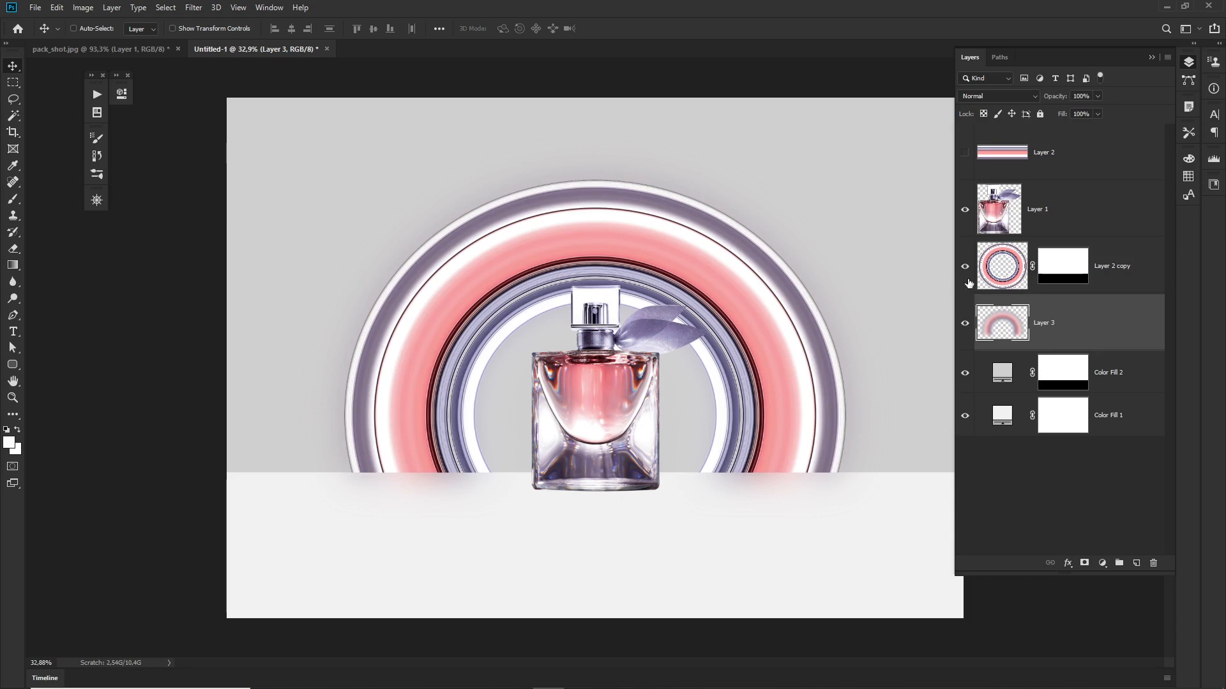
{"action": "left_click", "coordinate": [964, 323]}
{"action": "left_click", "coordinate": [964, 325]}
Step: Duplicate the blurred half ring, place the copy above the sharp ring, and set its blend mode to Overlay
{"action": "key", "text": "ctrl+j"}
{"action": "left_click_drag", "start_coordinate": [1083, 324], "coordinate": [1075, 249]}
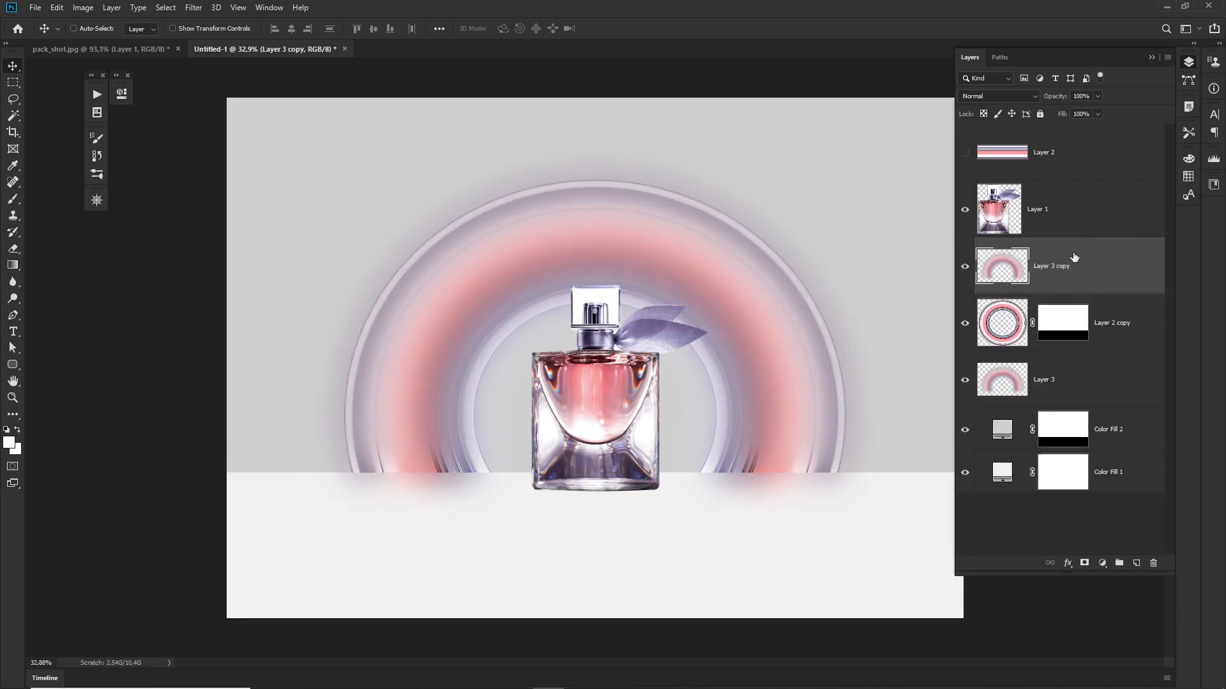
{"action": "left_click", "coordinate": [993, 96]}
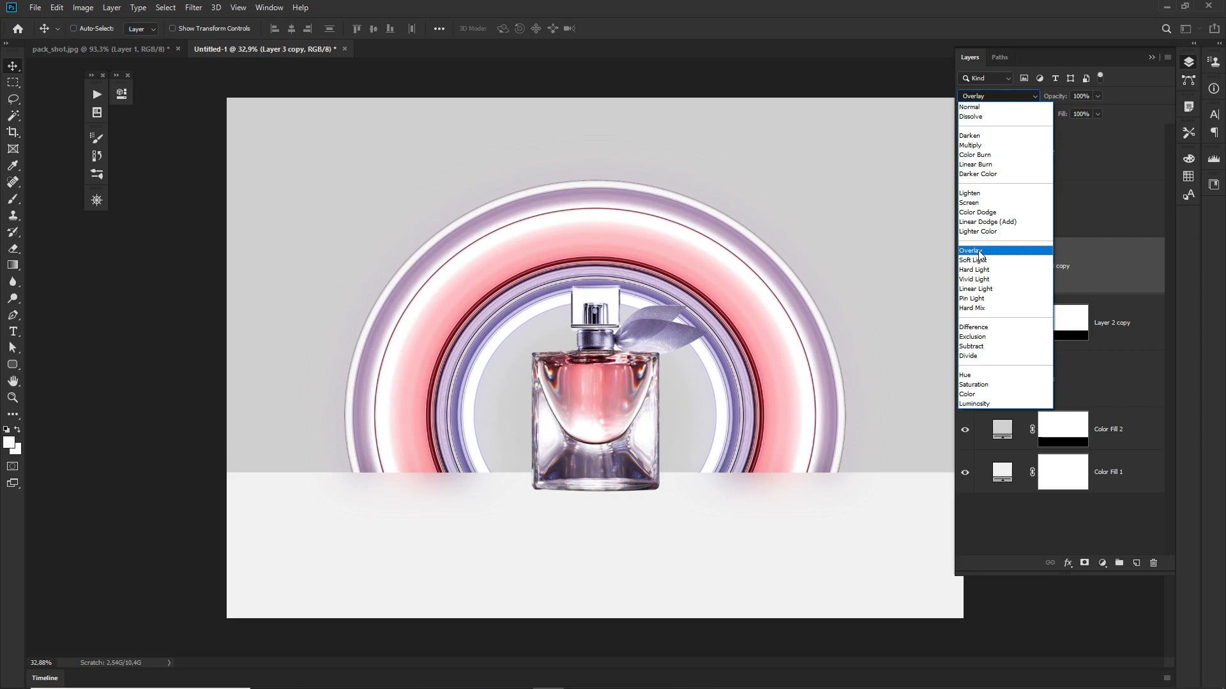
{"action": "left_click", "coordinate": [980, 252]}
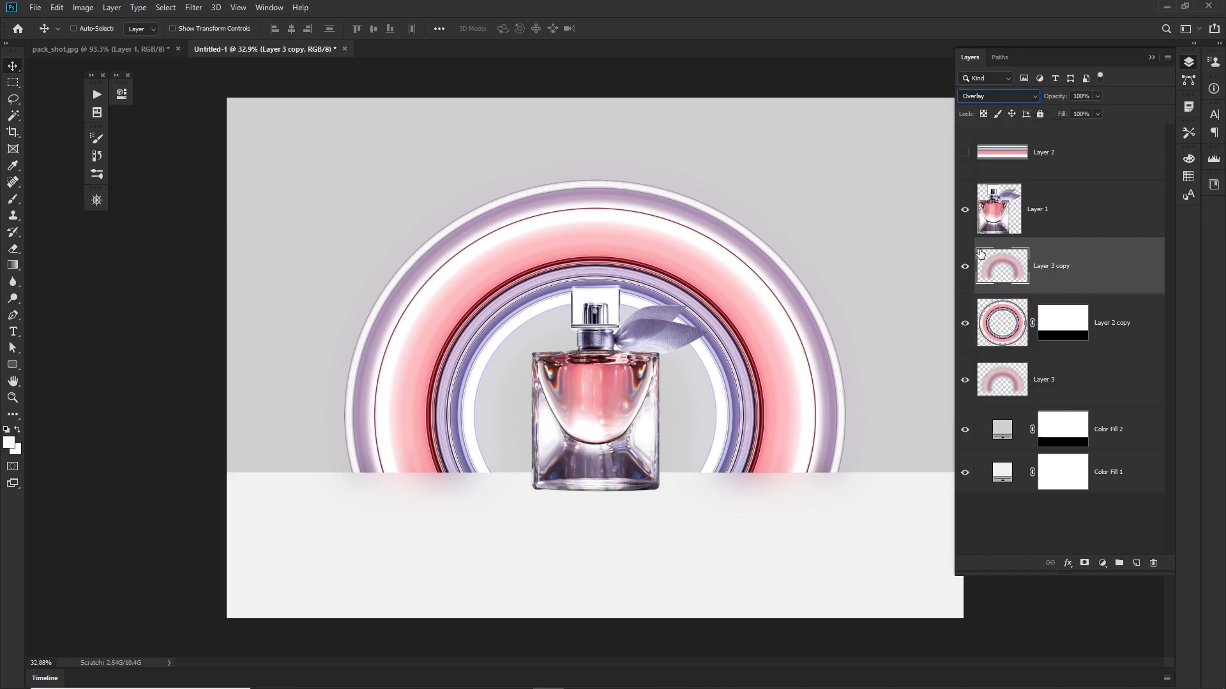
{"action": "left_click", "coordinate": [964, 266]}
{"action": "left_click", "coordinate": [964, 267]}
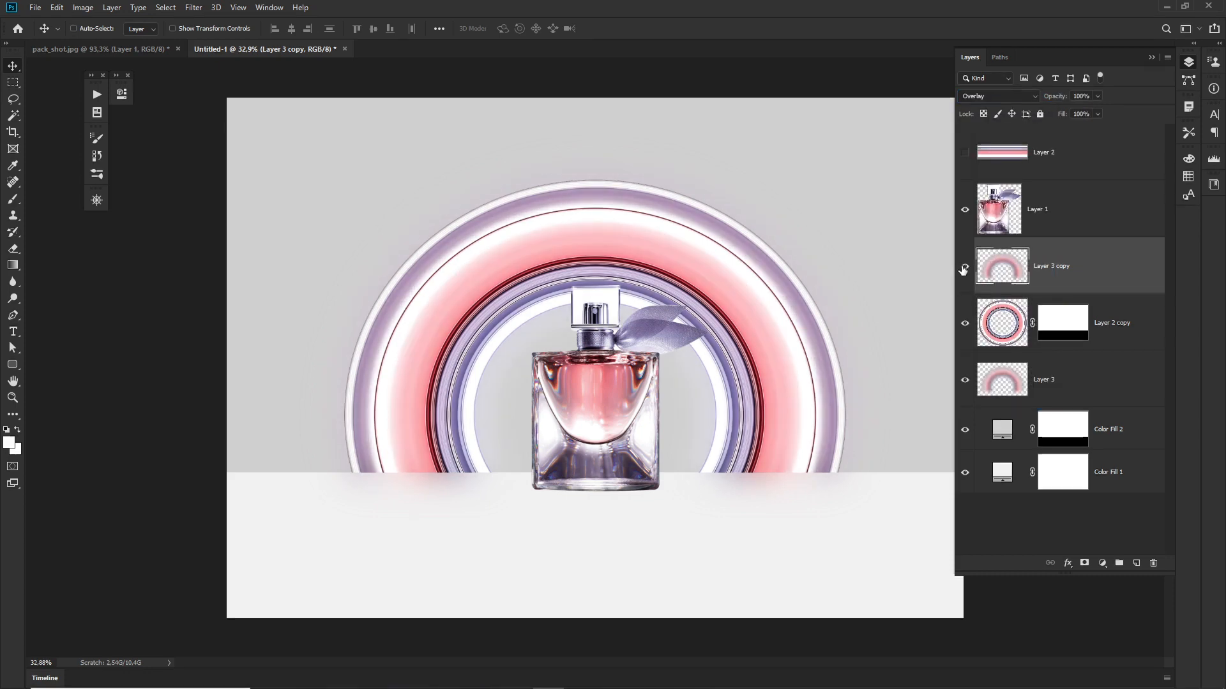